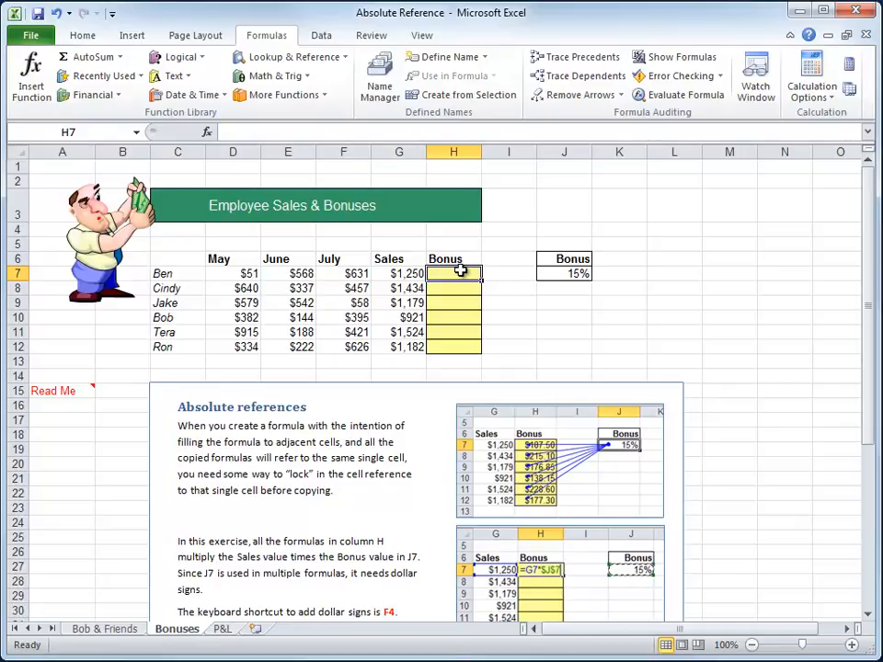
text(=)
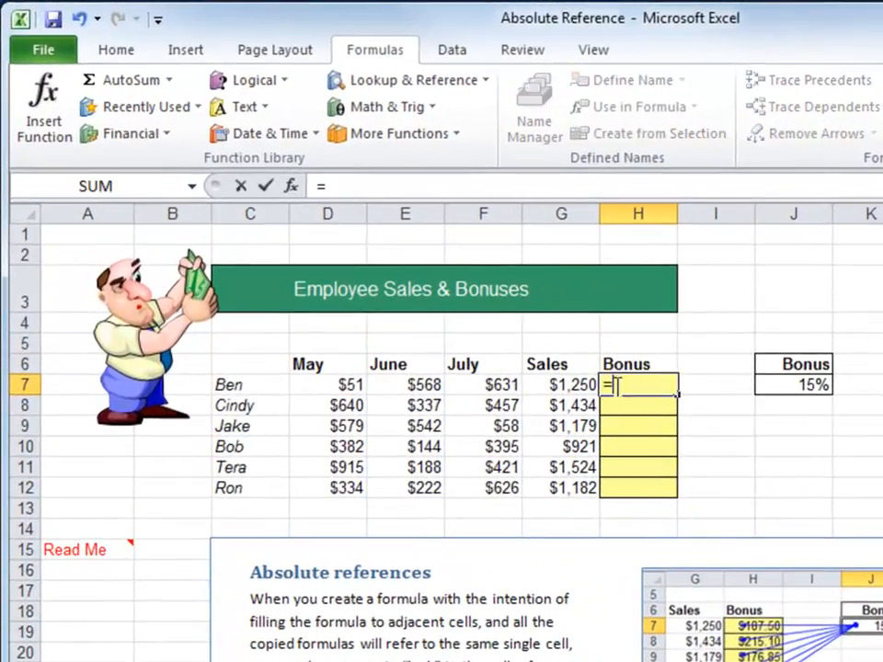
click(578, 385)
text(*)
click(778, 382)
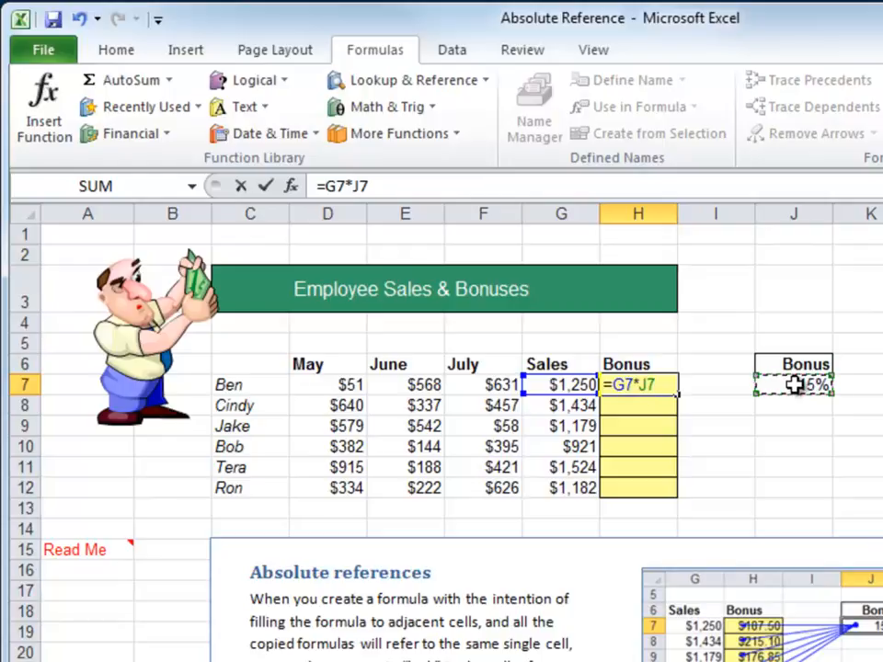
key(Escape)
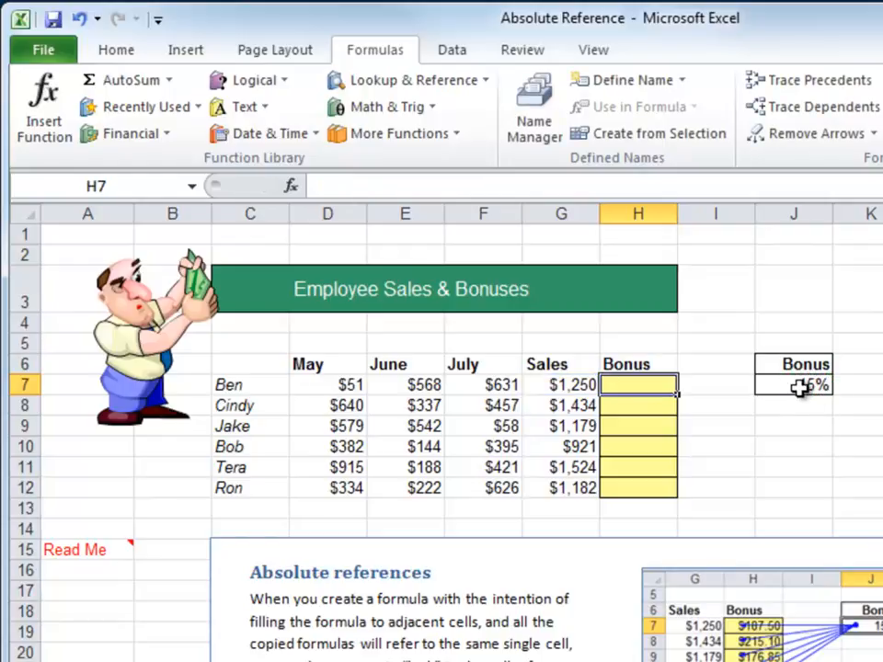
Step: Name the bonus percentage cell J7 Bonus_Rate
click(800, 388)
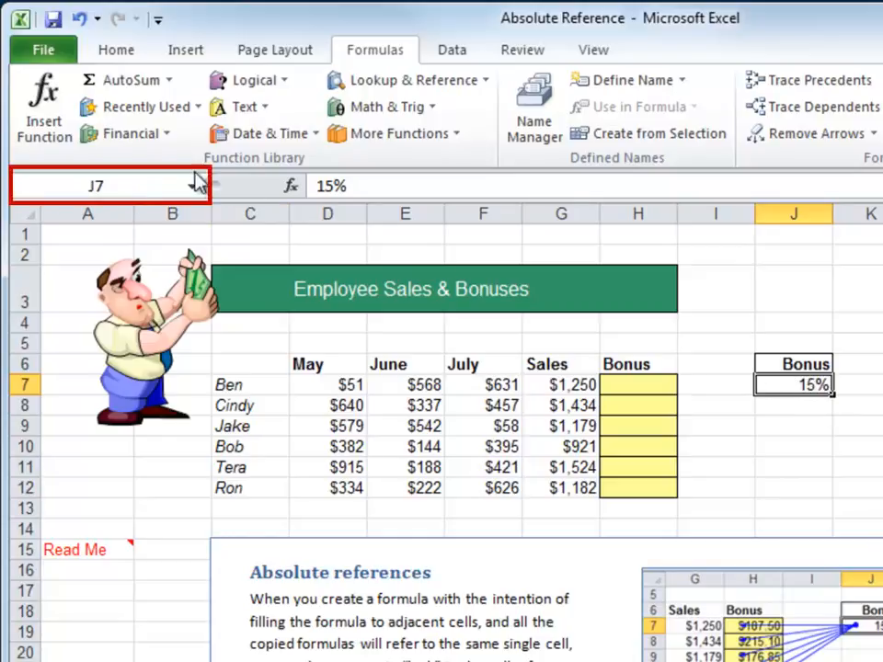
click(99, 188)
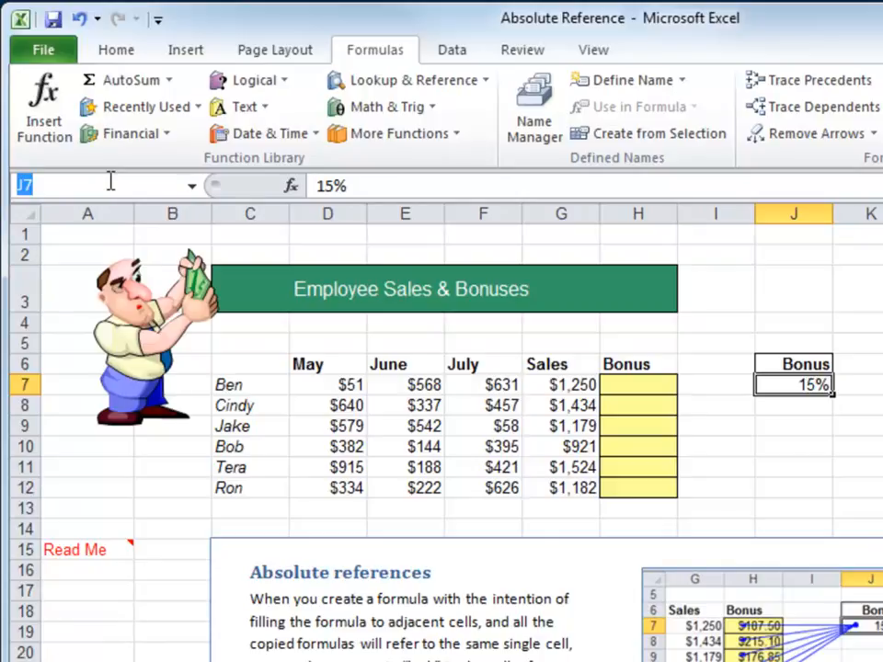
text(Bonus_Rate)
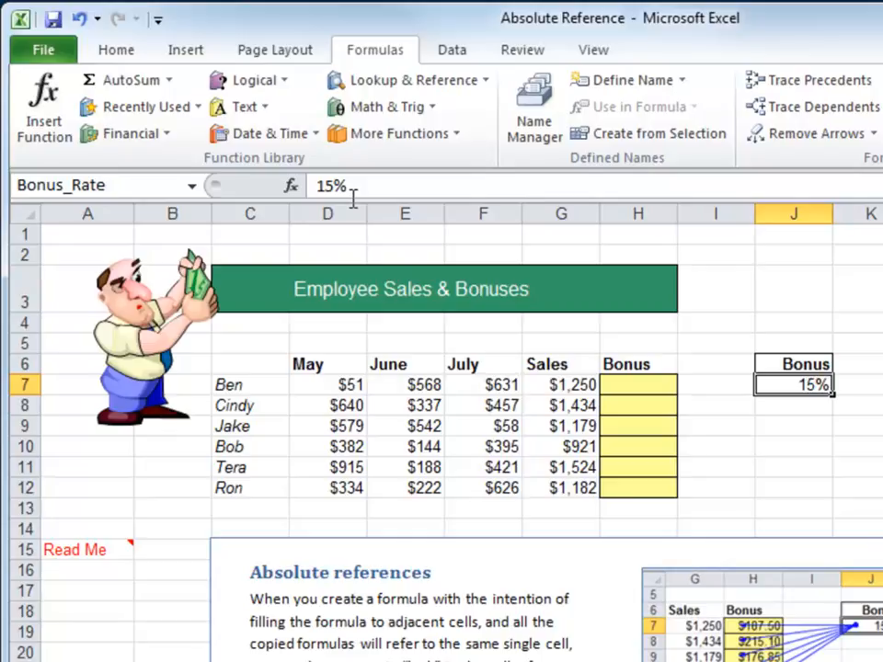
key(Return)
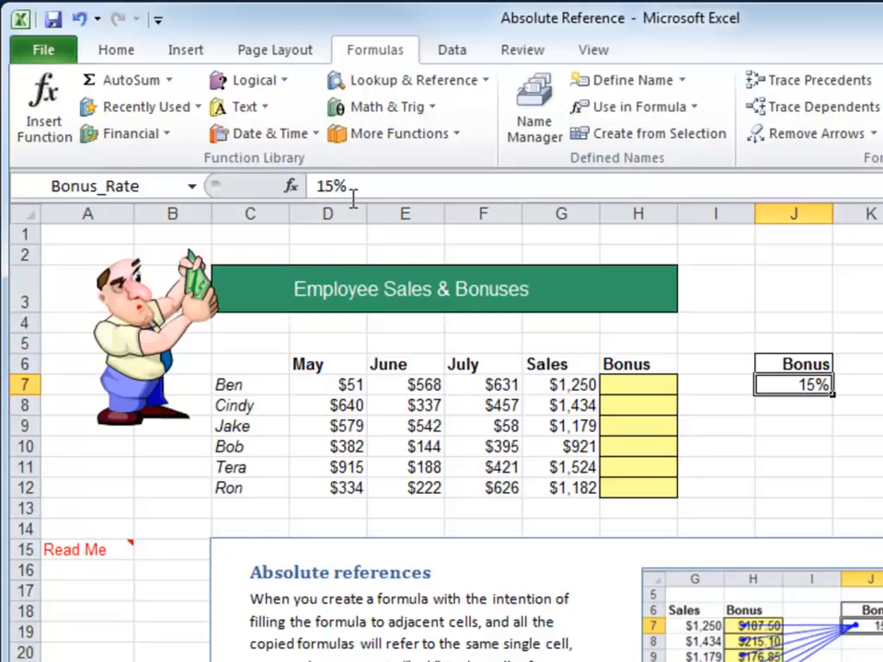
Step: Select an empty cell away from the table and jump back to the bonus percentage through its name Bonus_Rate
click(881, 289)
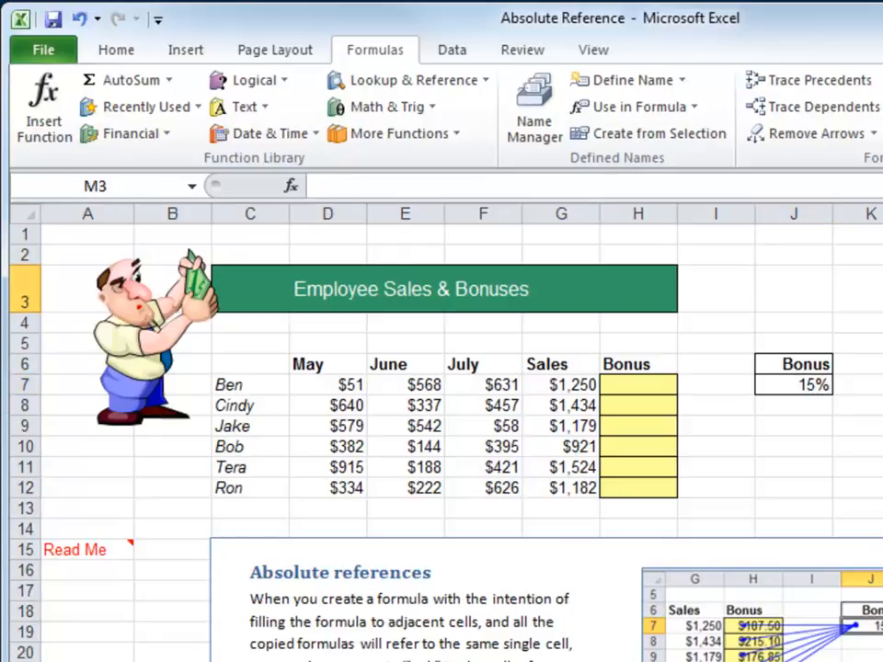
click(191, 189)
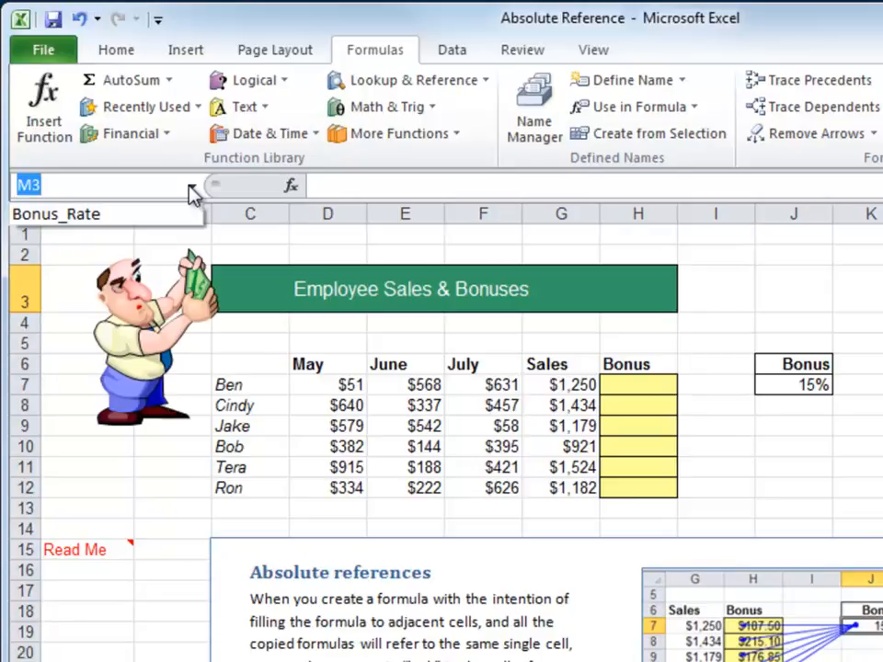
click(66, 216)
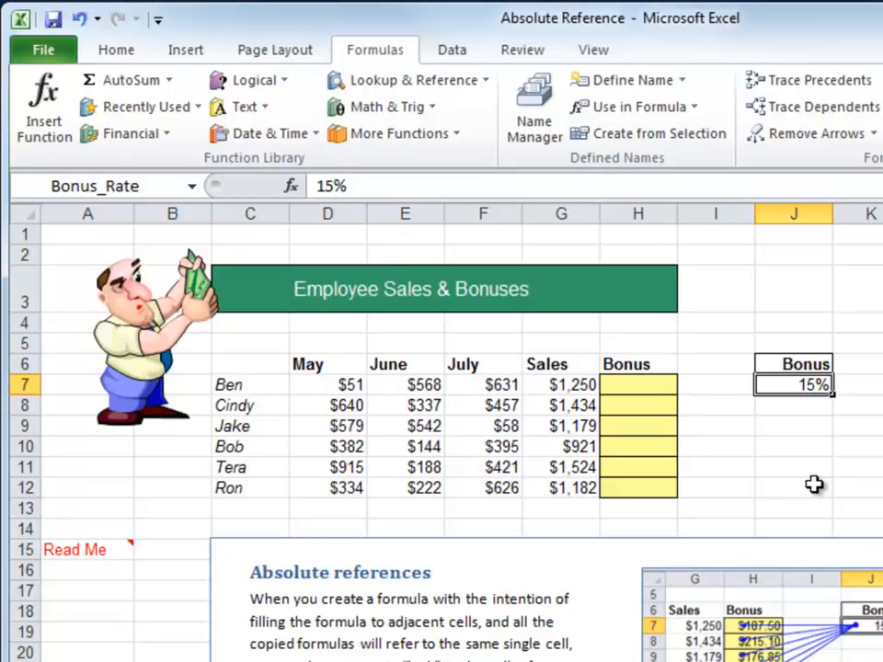
Step: Enter =G7*Bonus_Rate in H7 and fill the formula down the Bonus column to H12
click(644, 387)
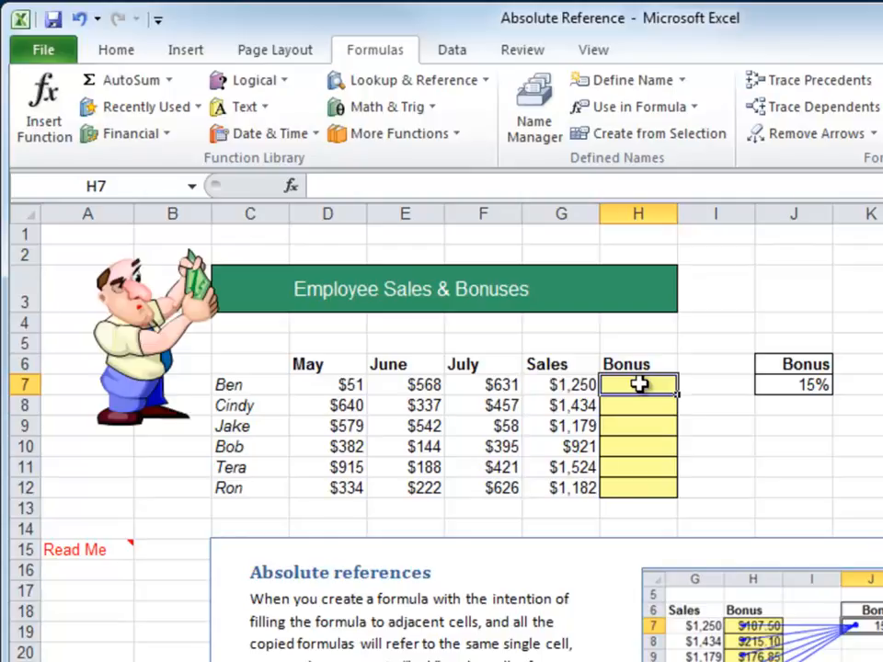
text(=)
click(585, 384)
text(*)
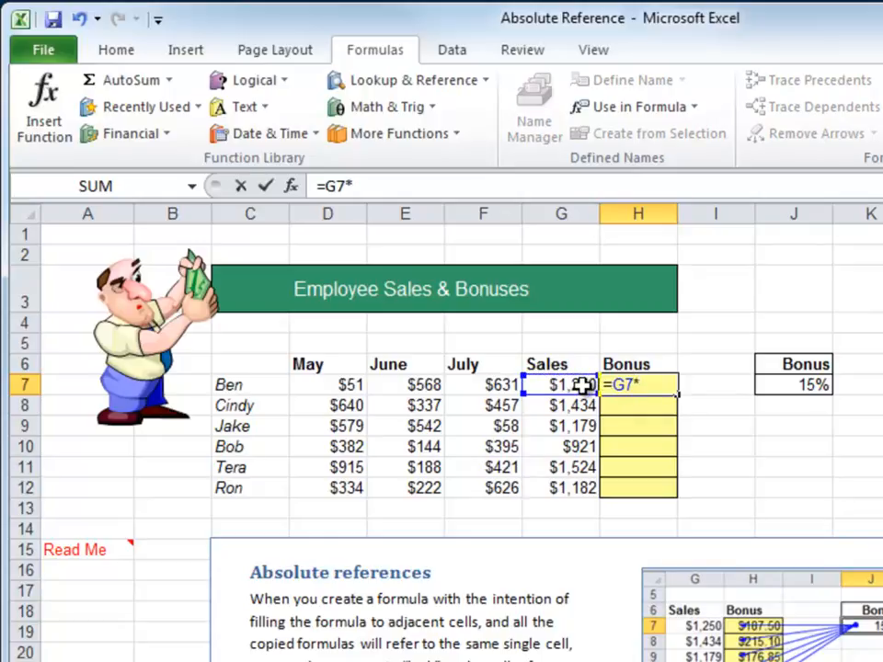
click(801, 385)
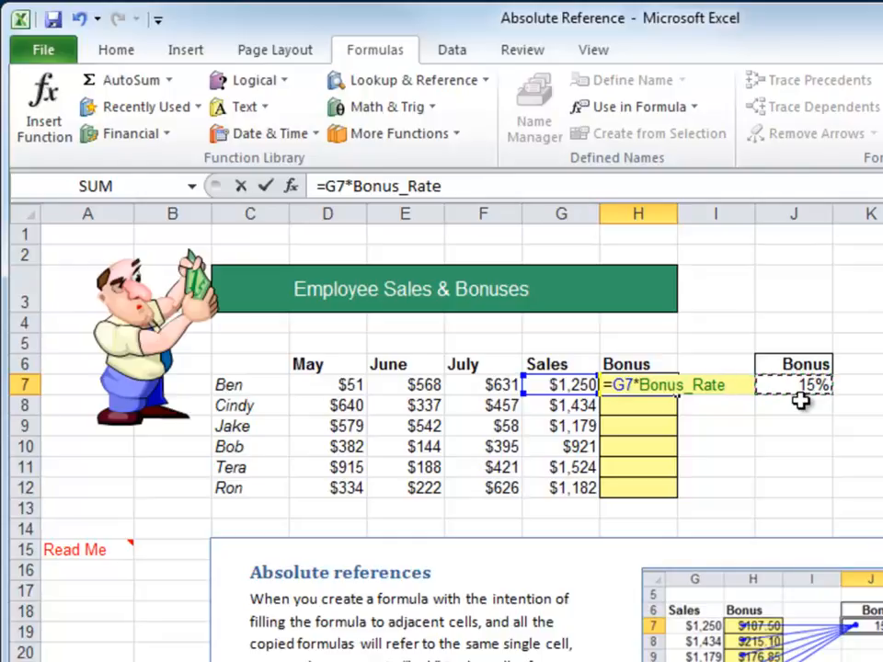
key(ctrl+Return)
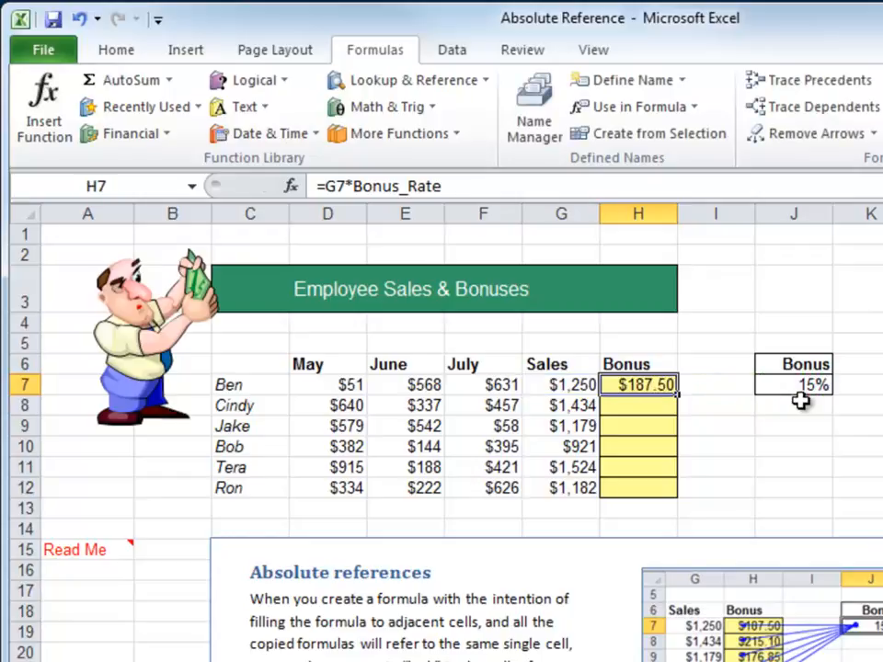
double_click(677, 394)
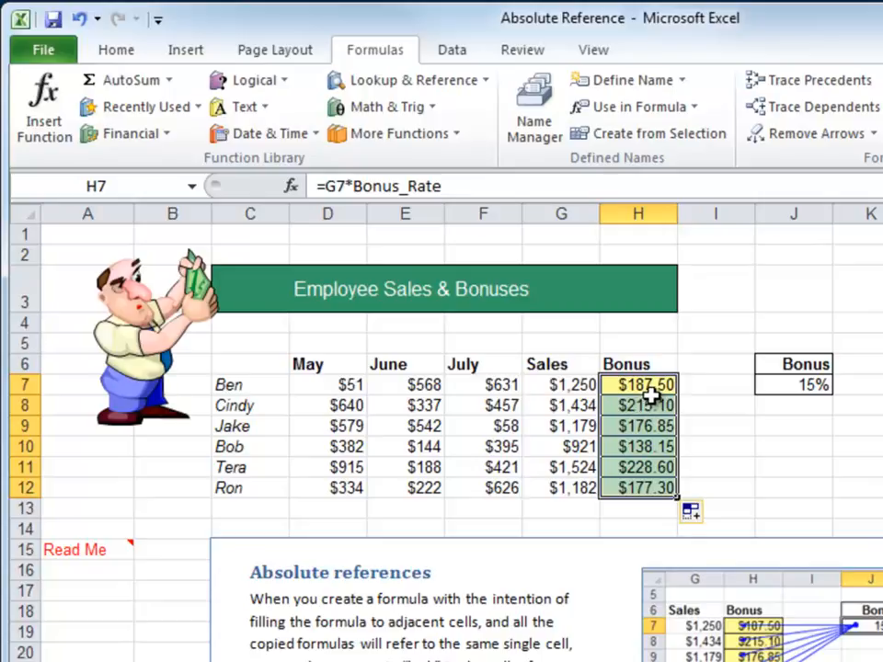
Step: Examine the formulas in the Bonus column cell by cell, starting and ending at H7
click(649, 386)
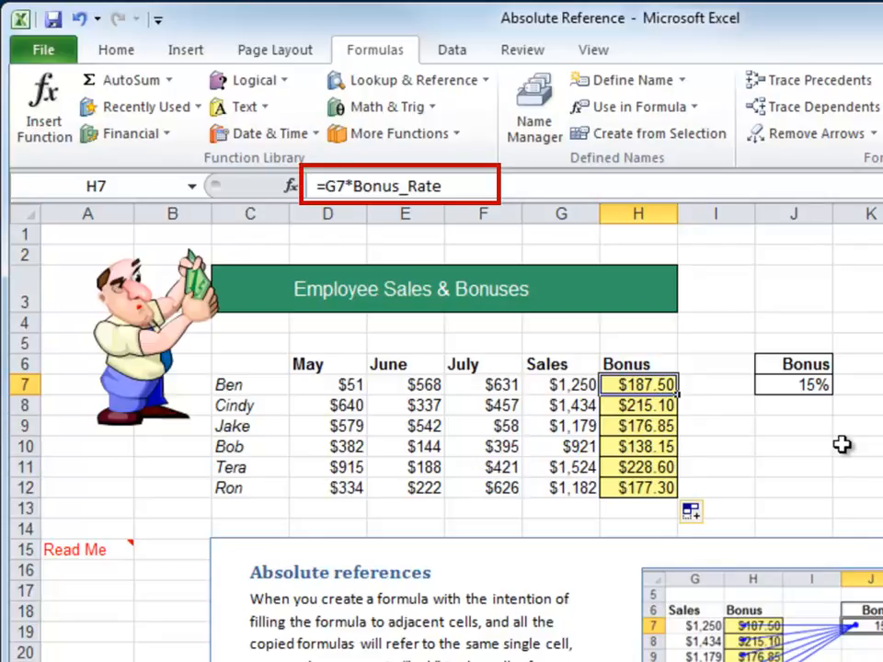
key(Down)
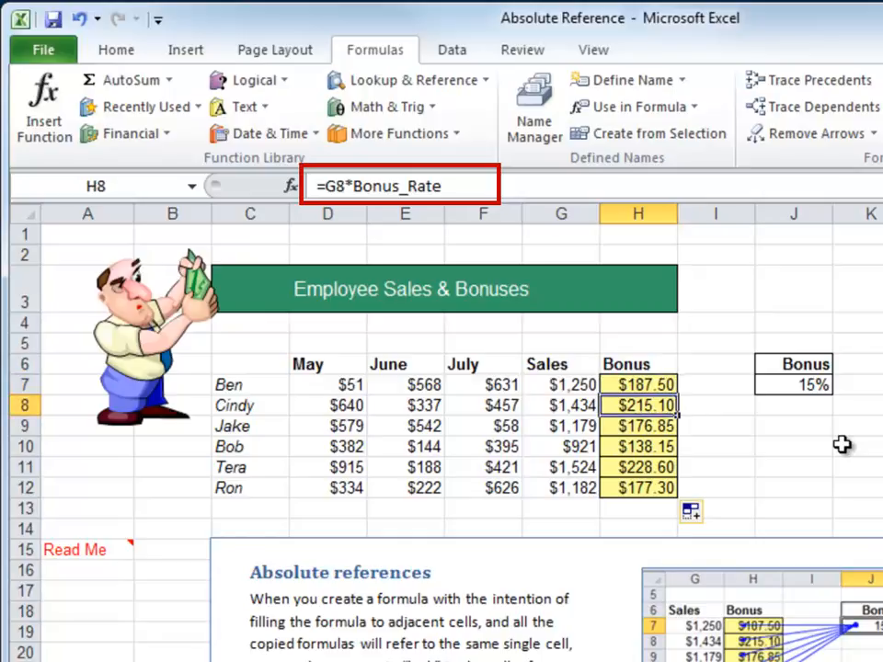
key(Down)
key(Down)
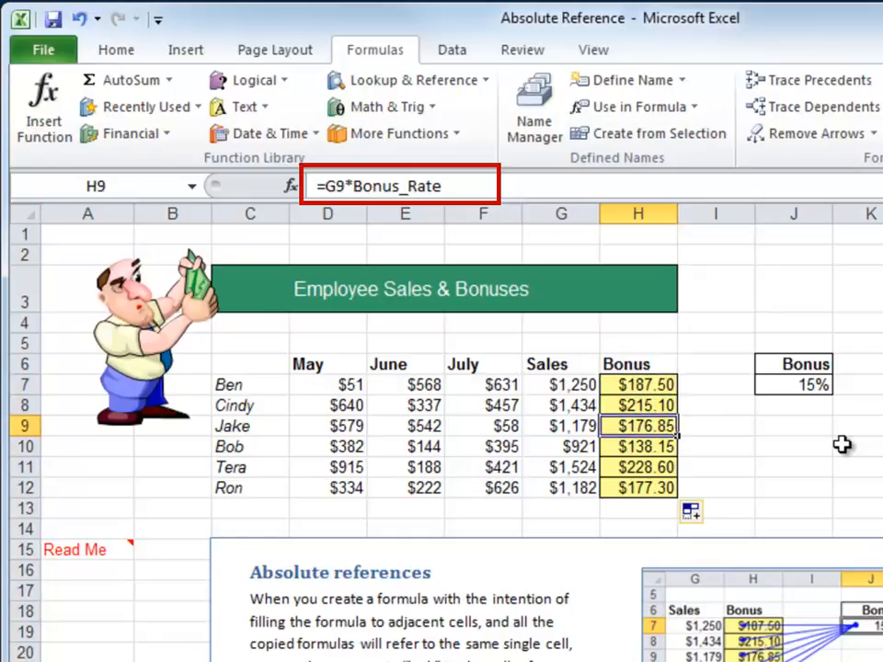
key(Down)
key(Down)
key(Up)
key(Up)
key(Up)
key(Up)
key(Up)
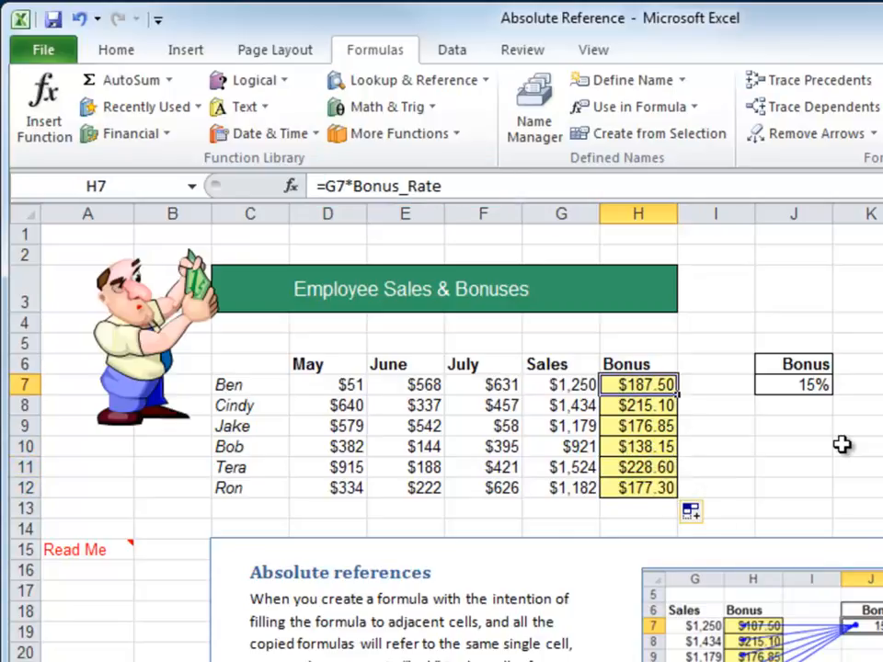
Step: Set the bonus percentage in J7 to 20%
click(789, 387)
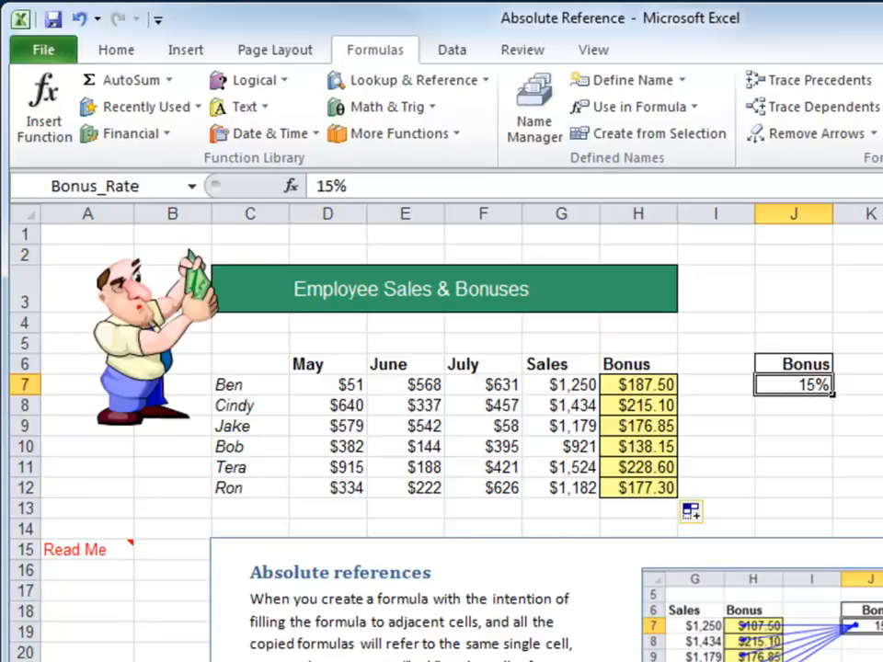
text(20)
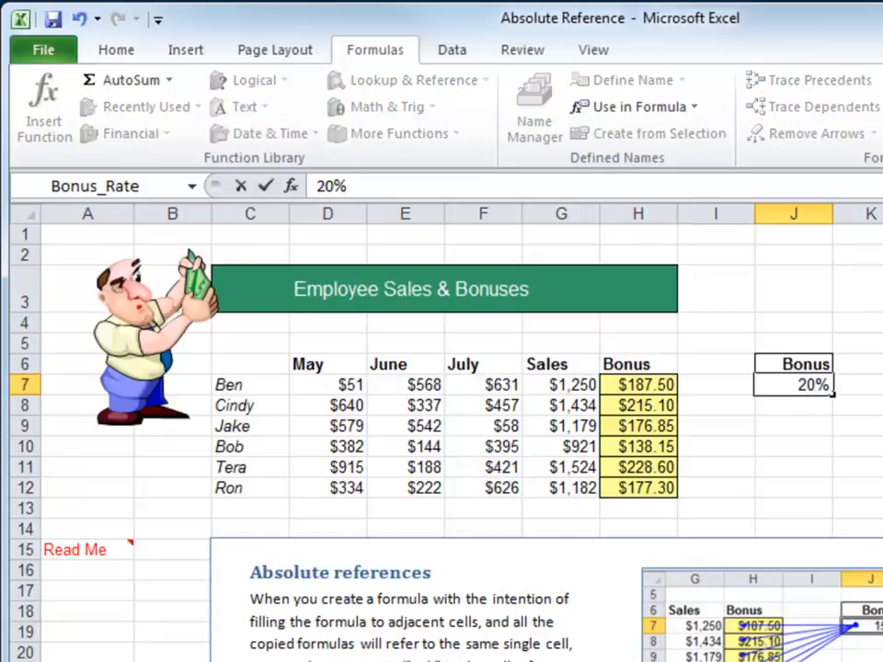
key(Return)
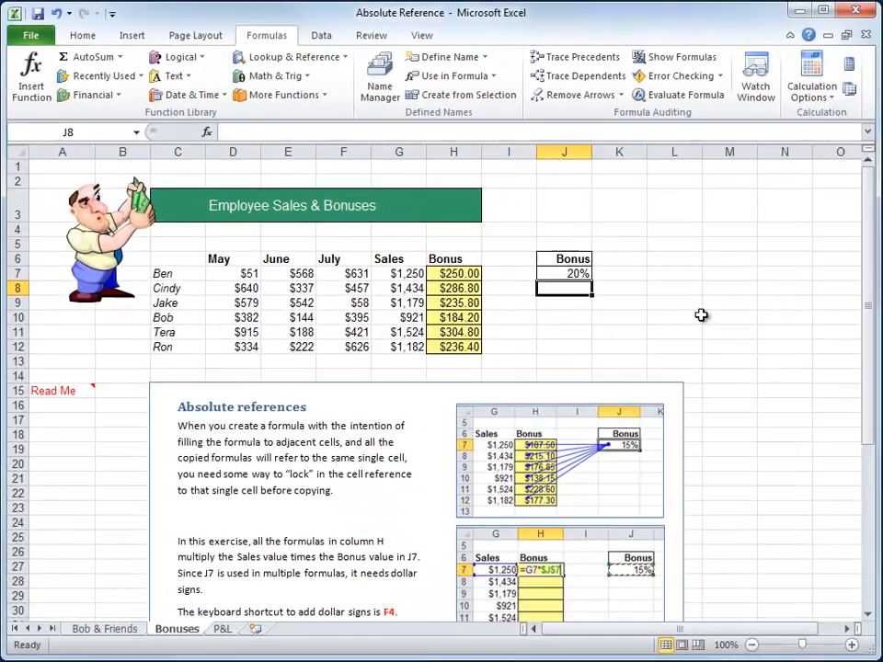
Step: On the P&L sheet, examine the Sales Revenue items, their amounts and the Total Sales Revenue formula in C19
click(226, 628)
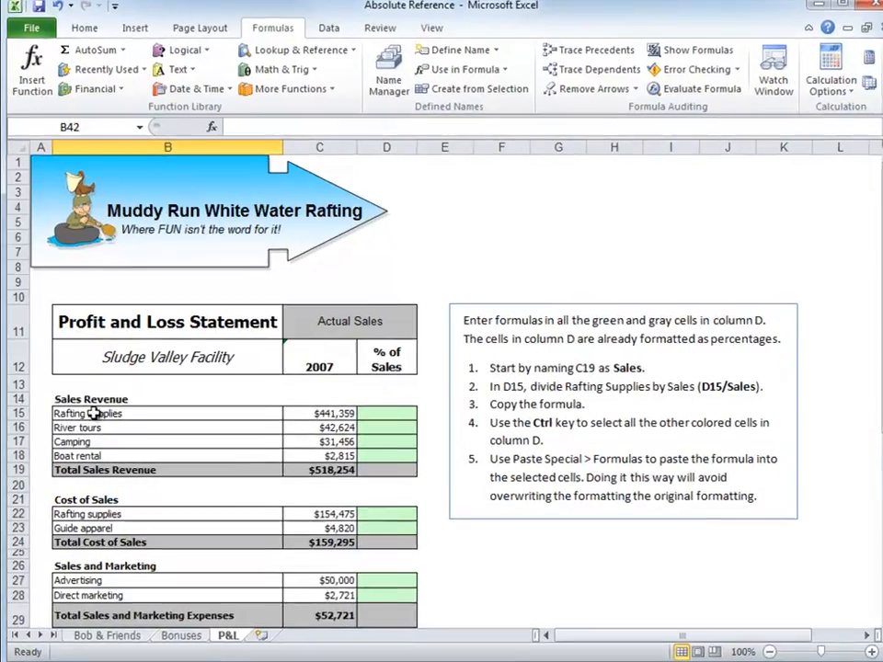
drag(94, 413, 407, 532)
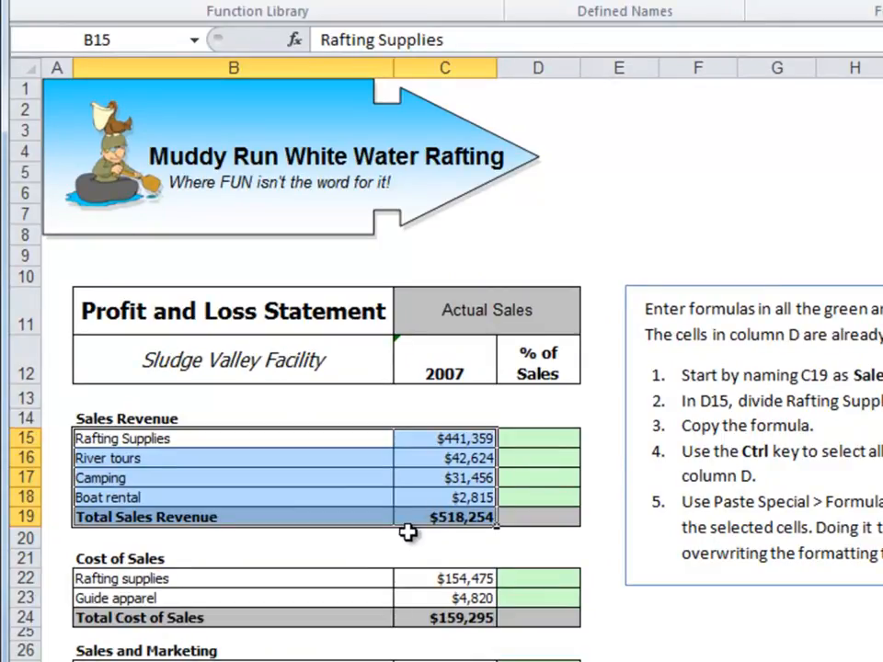
click(209, 439)
click(200, 461)
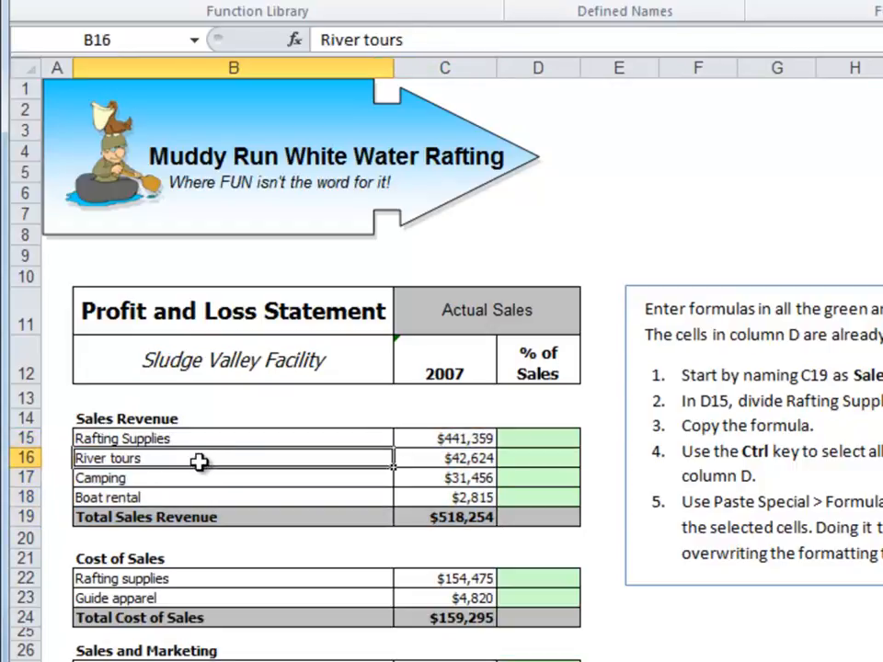
click(180, 479)
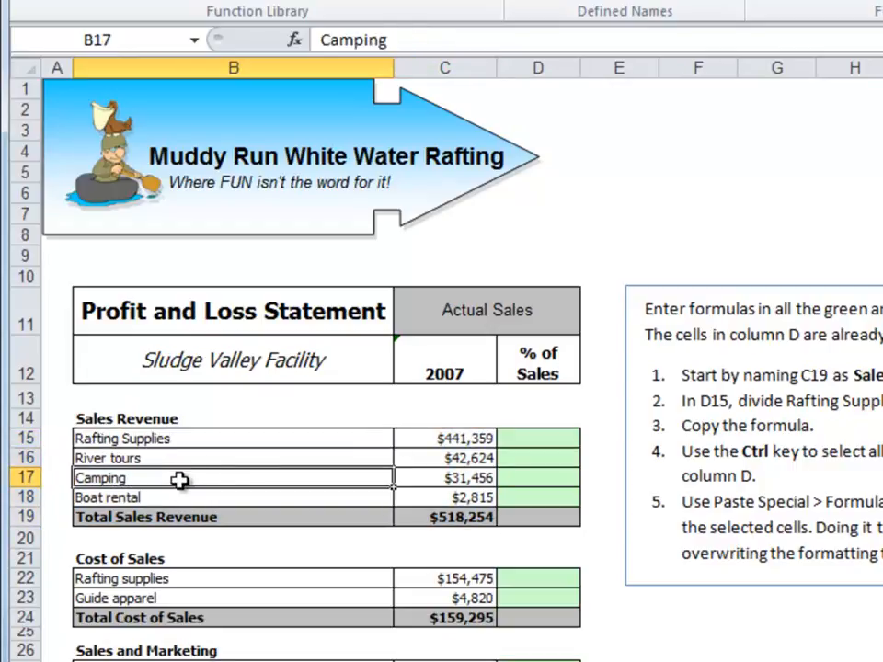
click(163, 498)
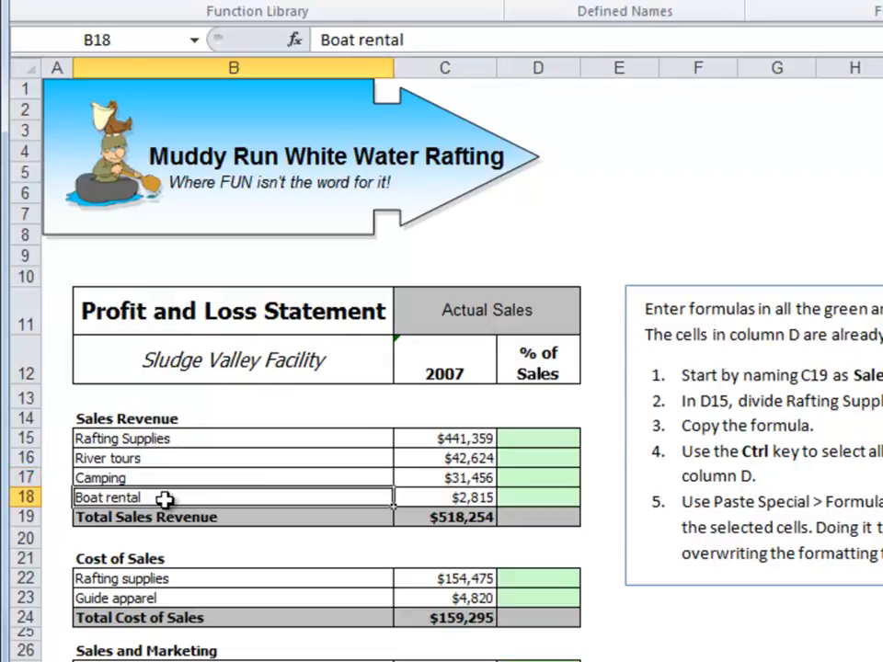
drag(483, 439, 472, 502)
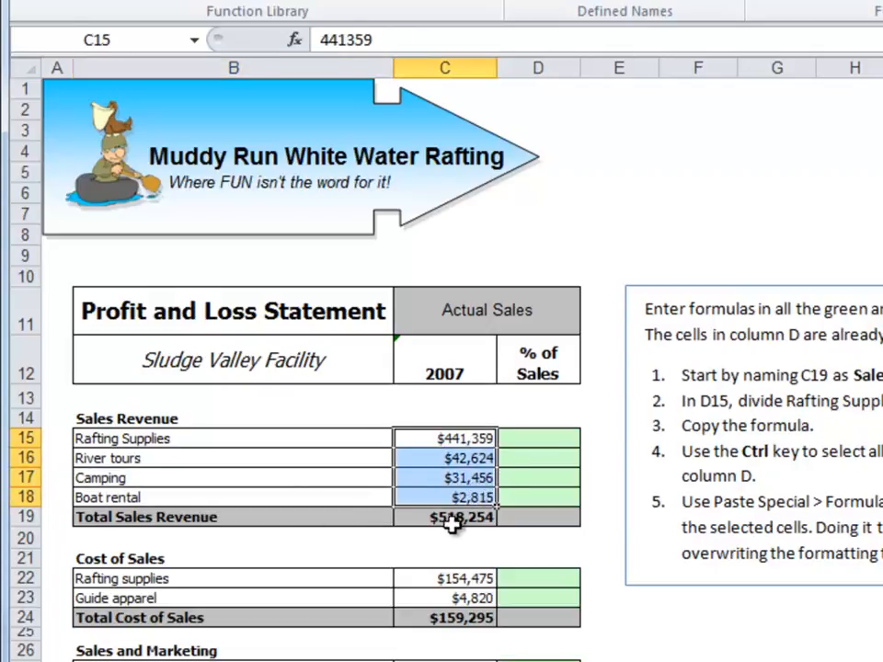
click(453, 518)
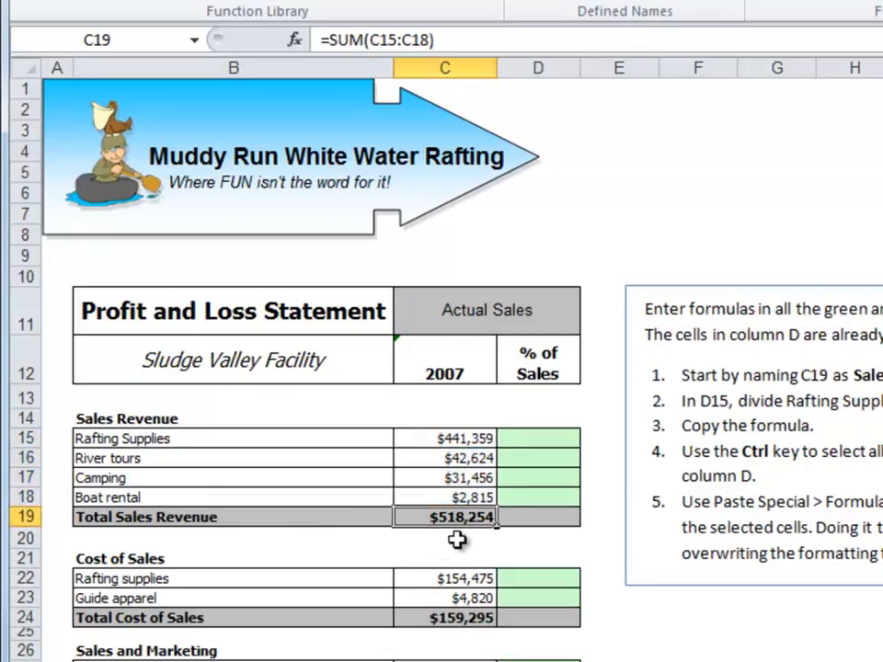
key(F2)
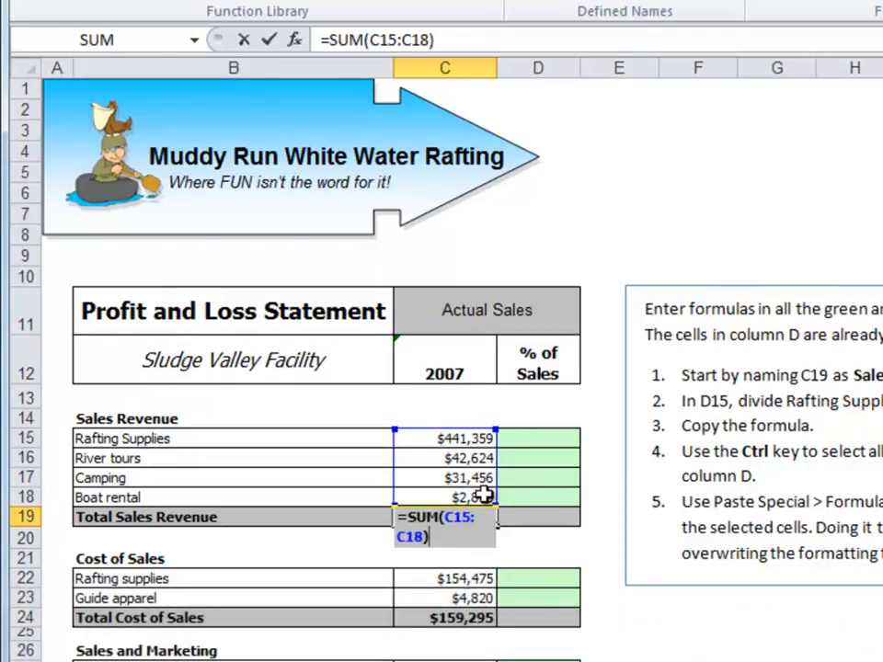
key(Escape)
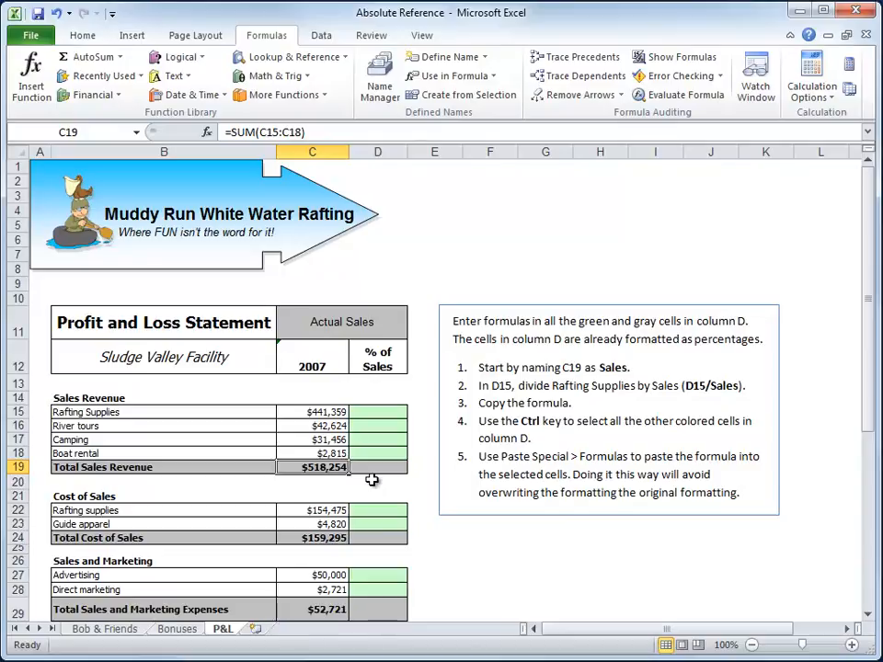
Step: Examine the Cost of Sales items, the Sales and Marketing and Operating Expenses totals, and the Net Profit formula in C48
drag(869, 296, 876, 438)
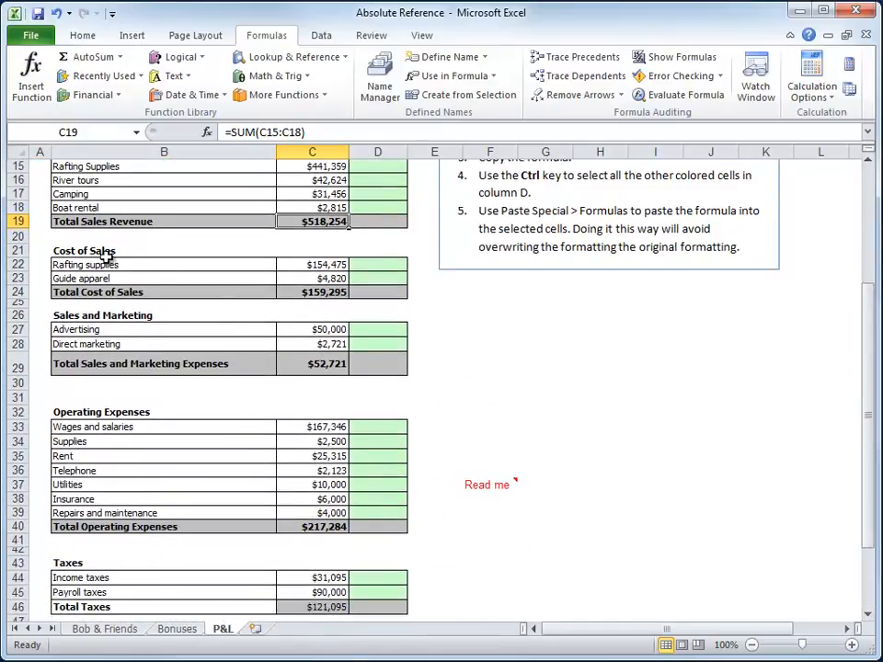
drag(86, 264, 83, 279)
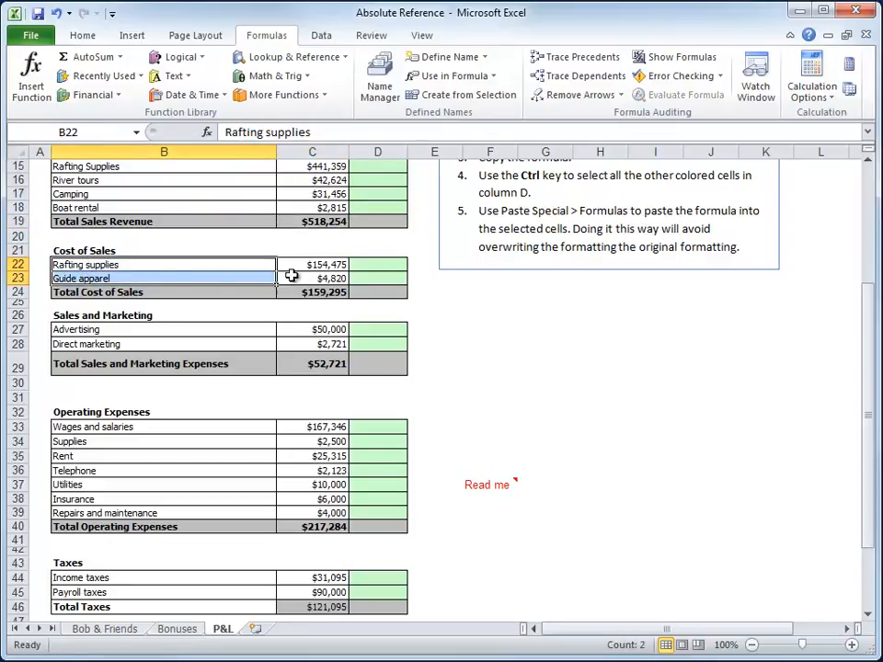
click(323, 266)
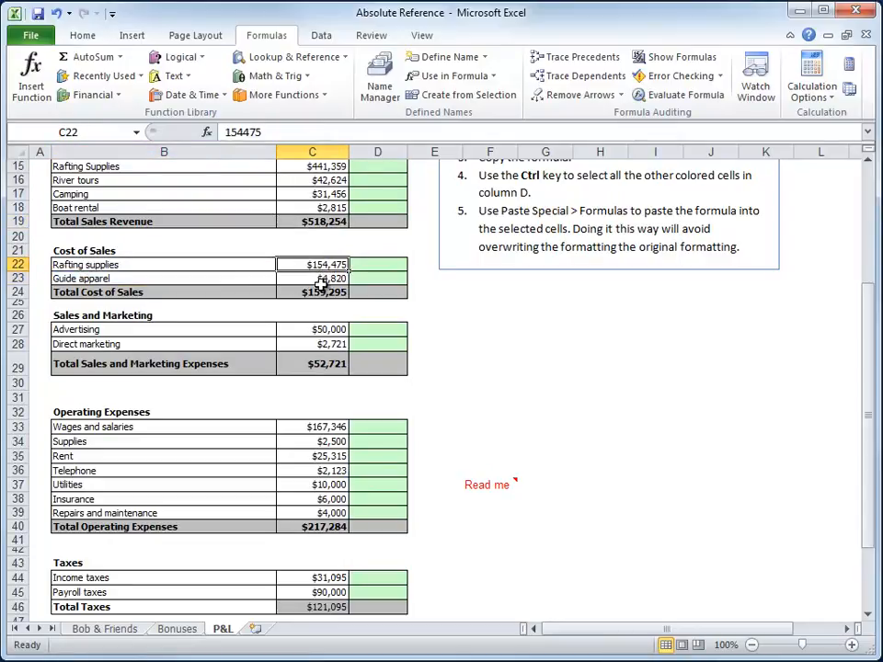
click(320, 281)
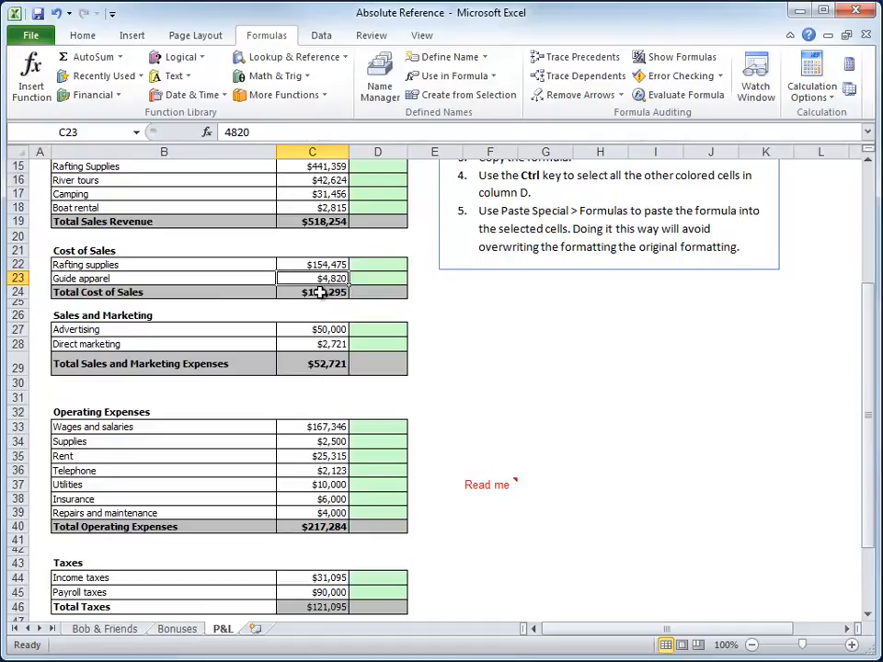
click(317, 365)
click(317, 529)
scroll(554, 444, down, 4)
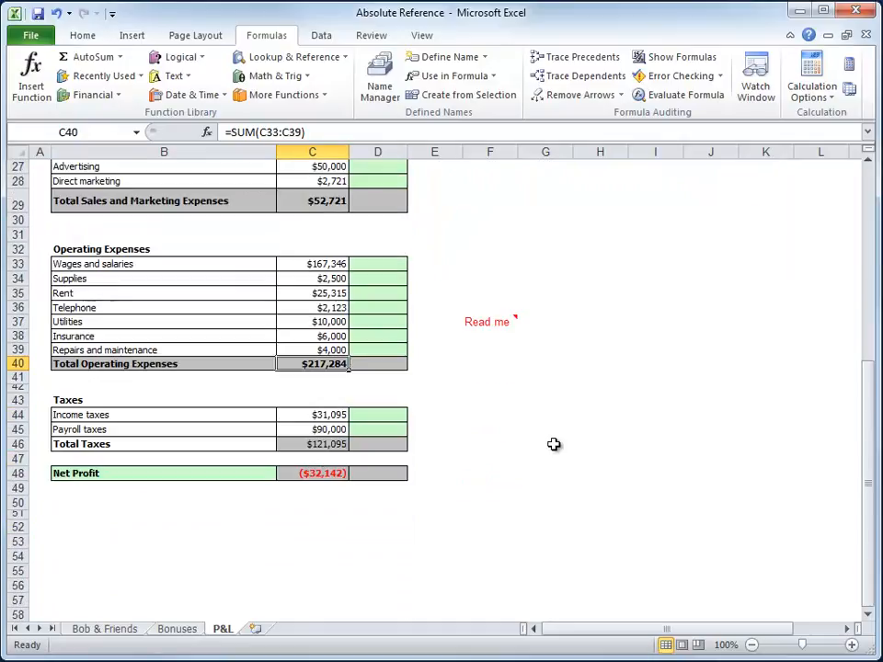
click(318, 474)
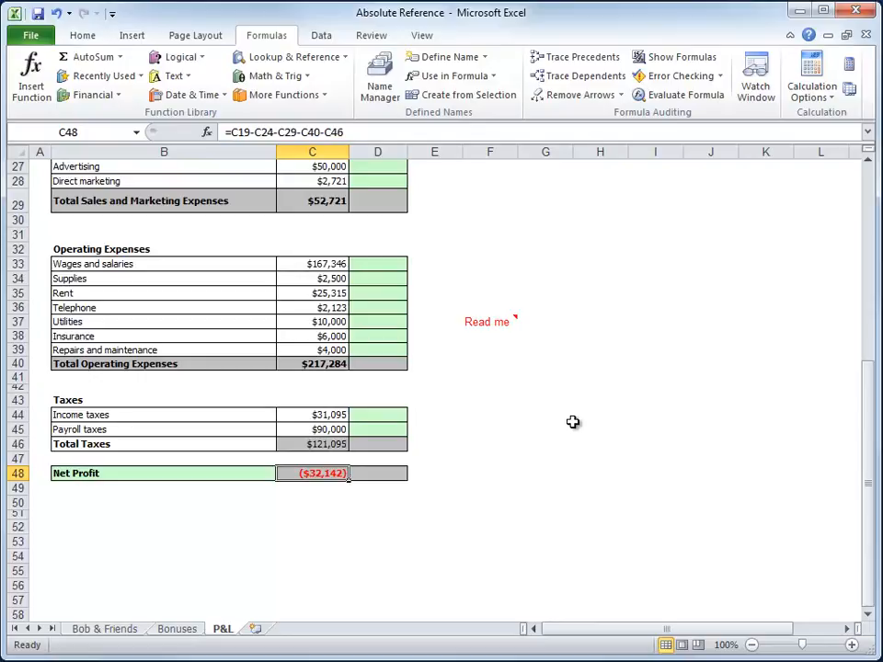
Step: Examine the section total formulas in C24, C29, C40 and C46, ending at Total Sales Revenue in C19
scroll(571, 419, up, 5)
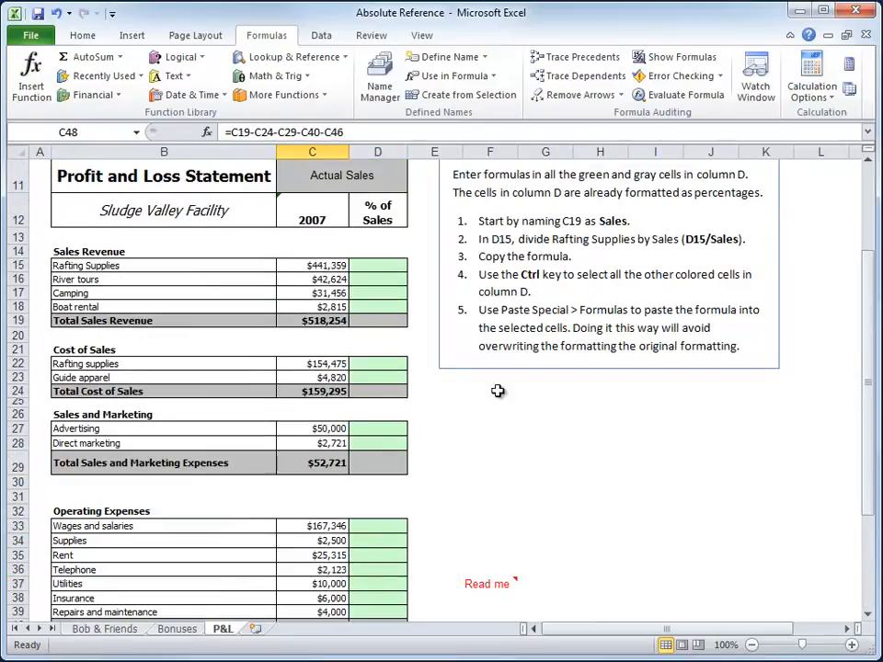
click(321, 391)
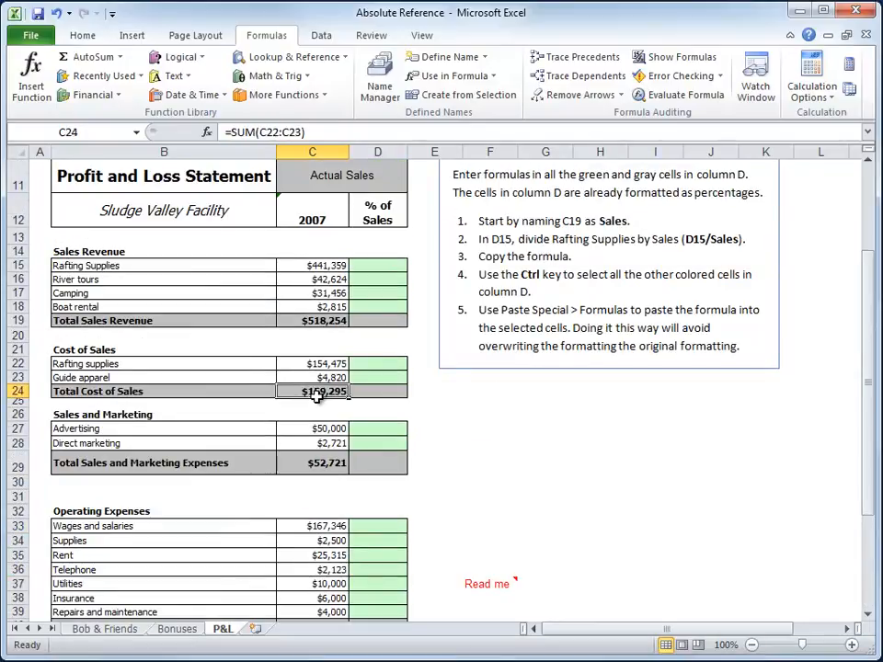
click(313, 465)
scroll(441, 483, down, 3)
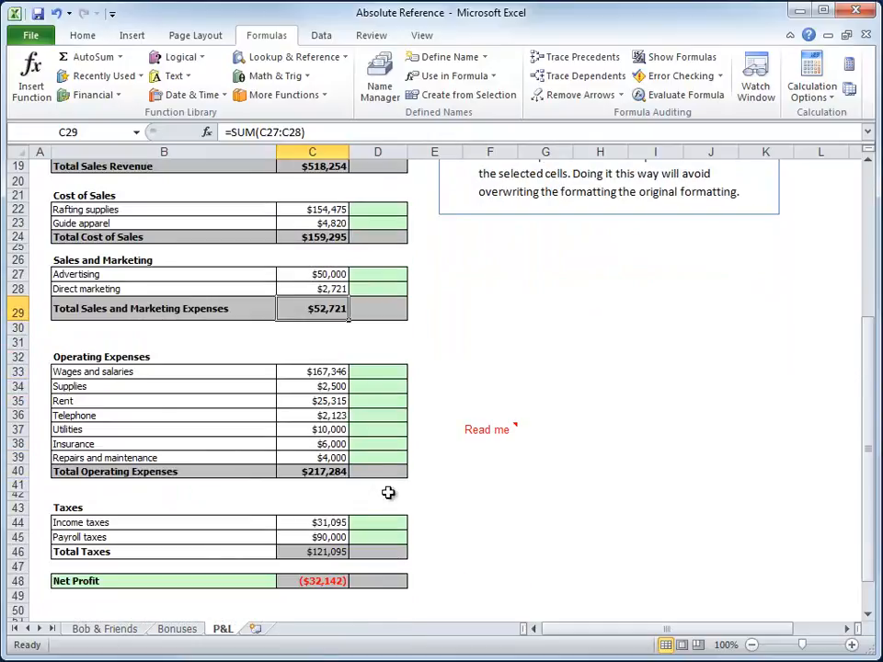
click(336, 474)
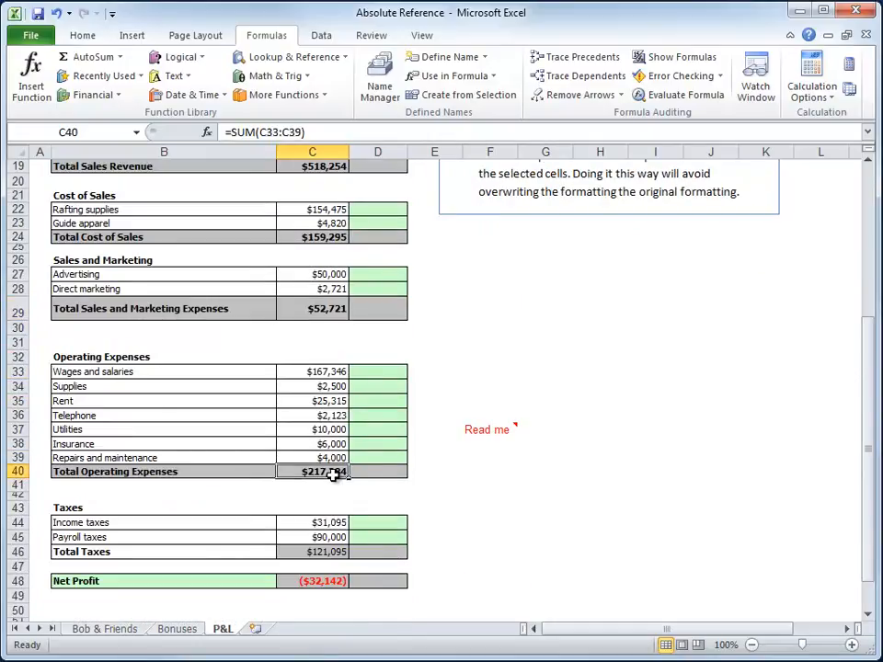
click(332, 552)
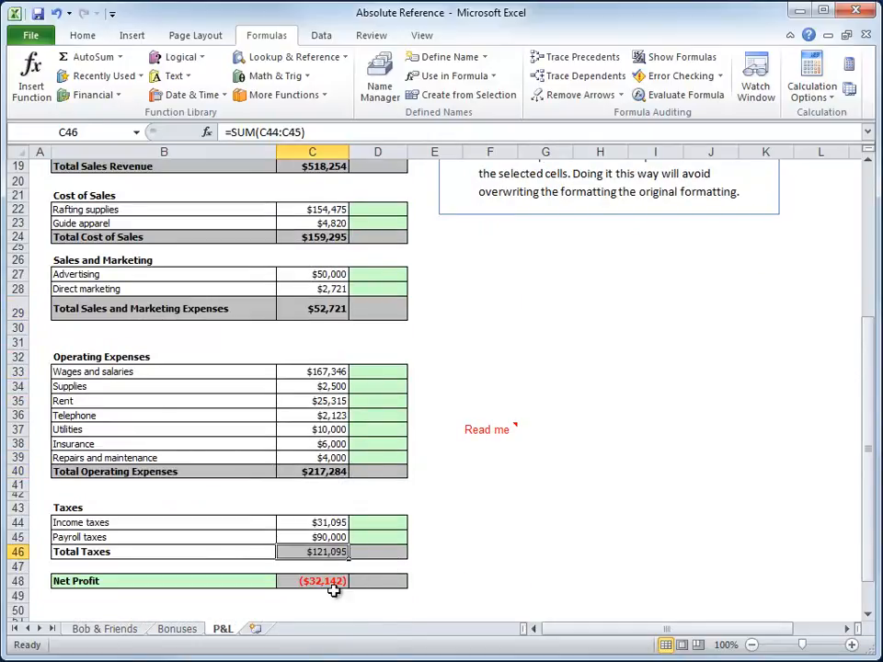
scroll(482, 536, up, 5)
click(328, 442)
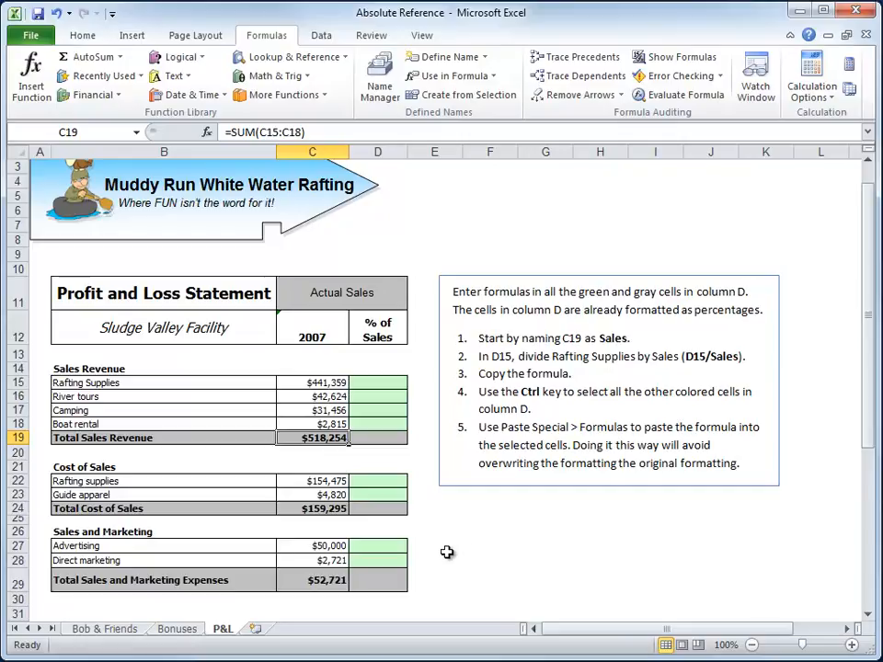
Step: Look over the empty % of Sales column down to Net Profit, and compare Rafting Supplies in C15 with the total in C19
scroll(457, 542, down, 4)
scroll(469, 526, down, 3)
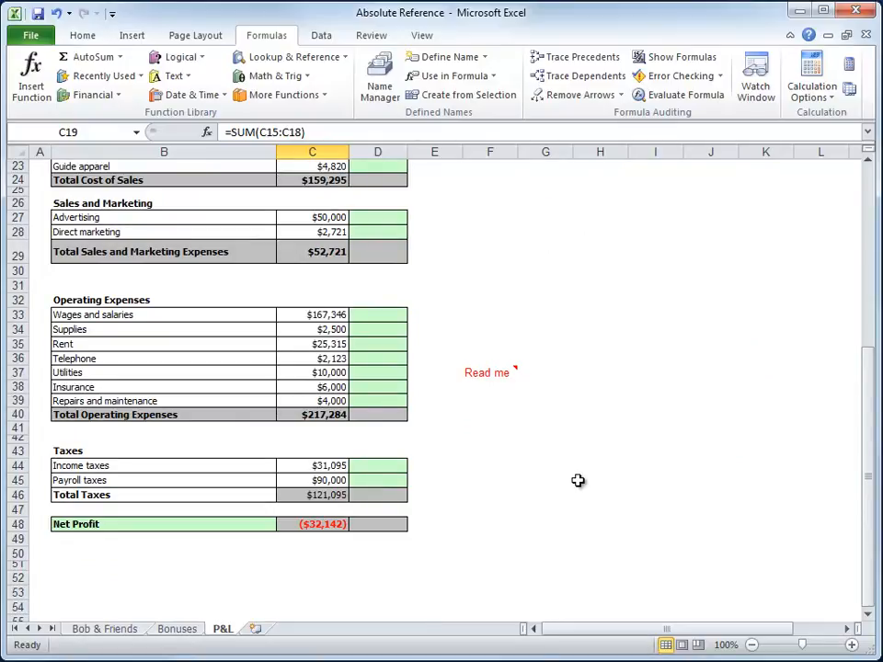
scroll(577, 479, up, 5)
scroll(528, 448, up, 2)
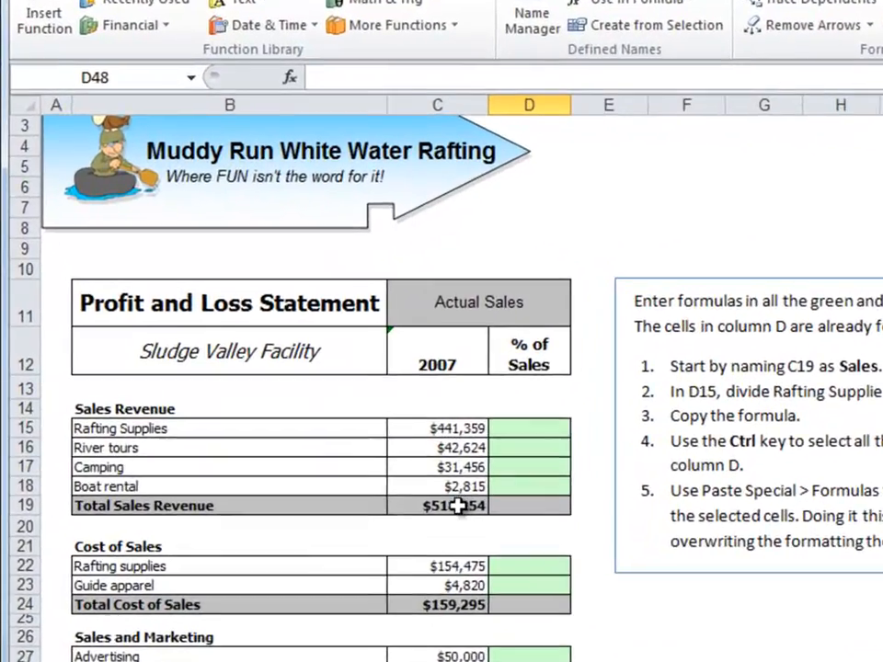
click(457, 505)
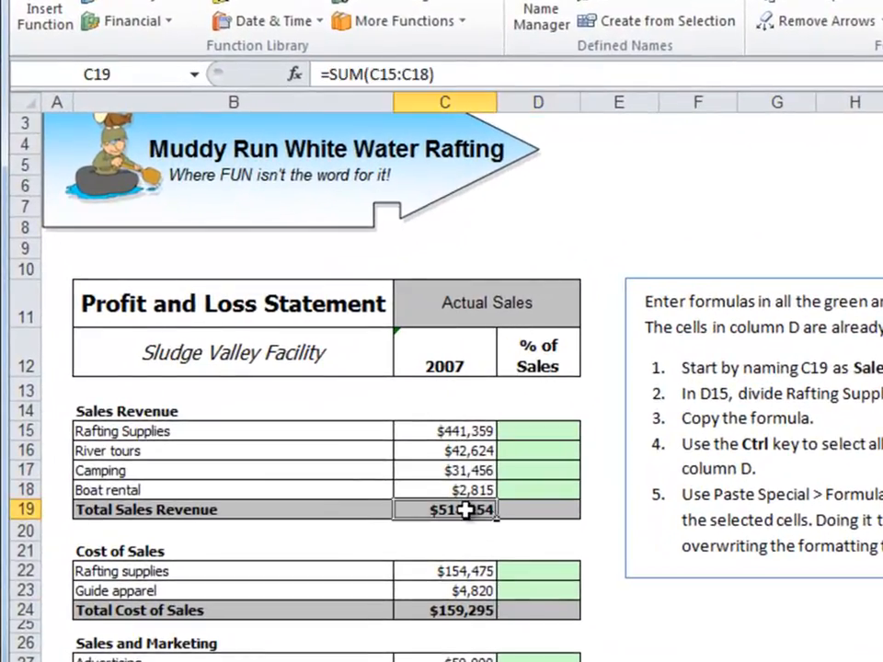
click(443, 431)
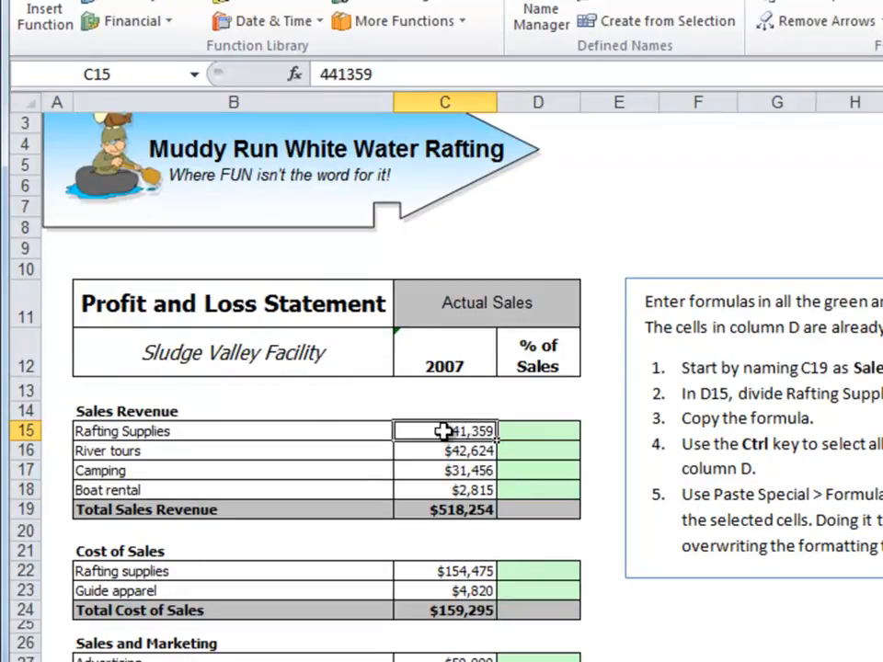
click(457, 512)
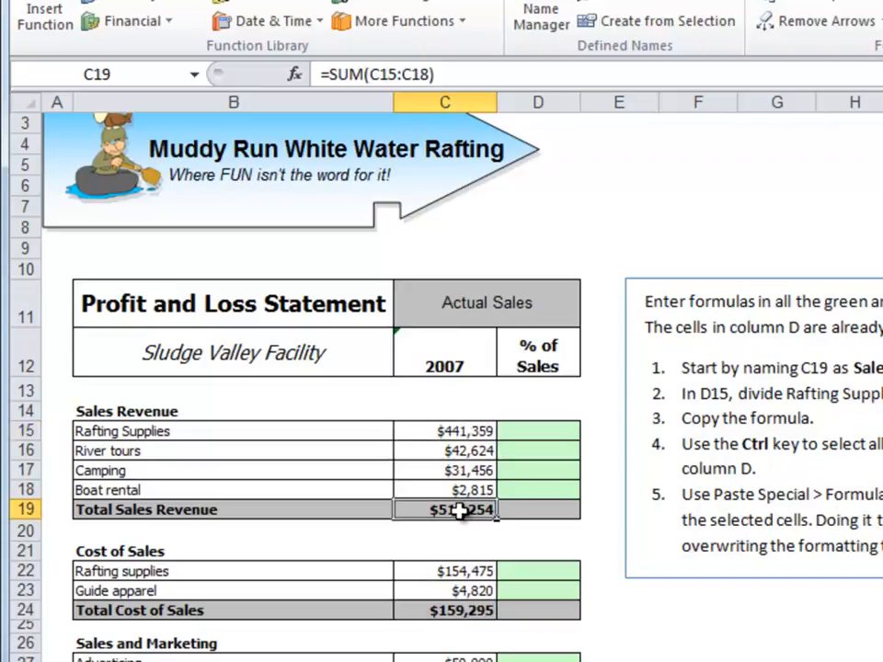
Step: Enter =C15/C19 in D15 to calculate Rafting Supplies as a share of total sales revenue
click(523, 431)
text(=)
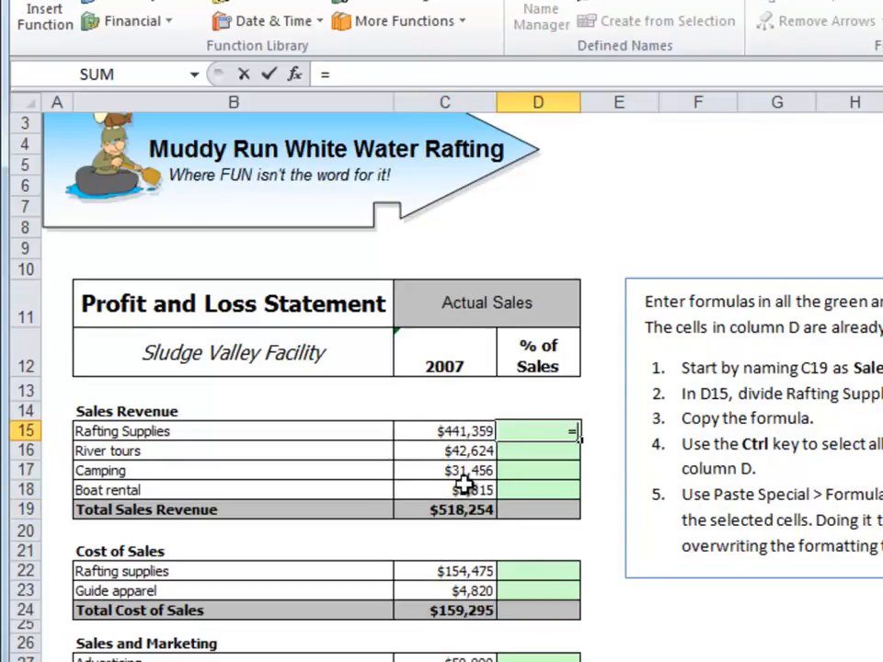
click(451, 429)
text(/)
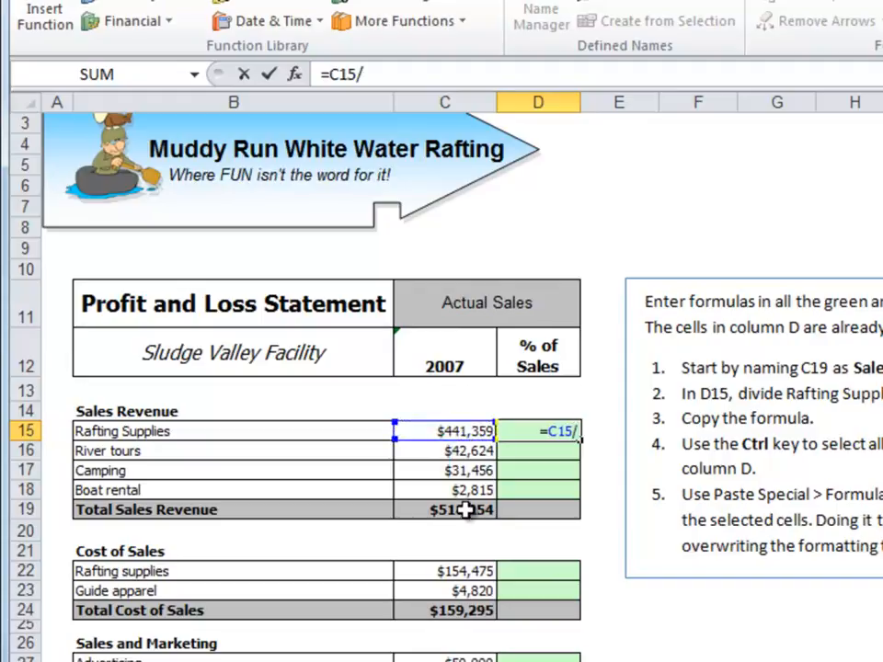
click(461, 508)
key(Return)
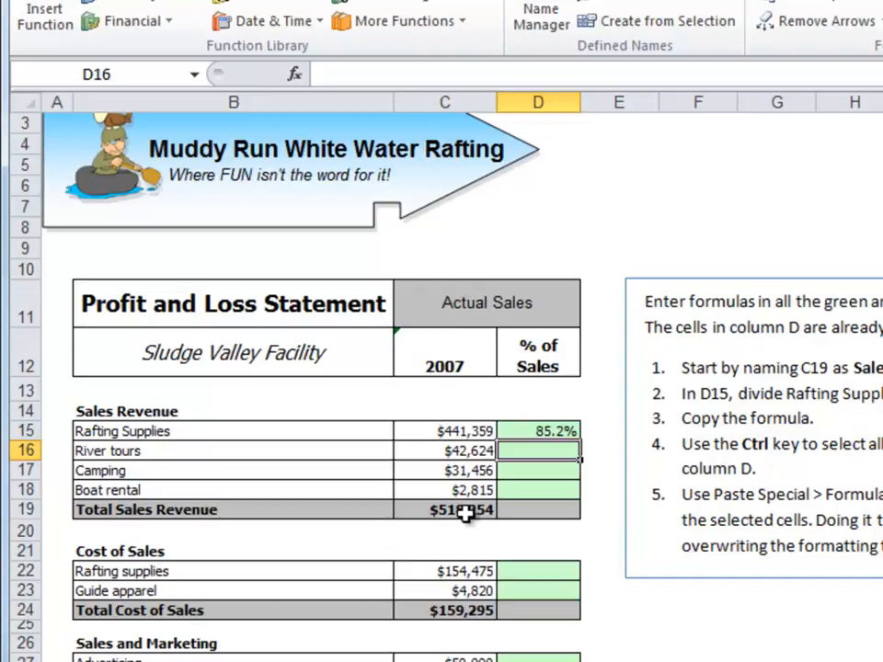
Step: Enter =C16/C19 in D16 to calculate the River tours share of total sales revenue
text(=)
click(471, 450)
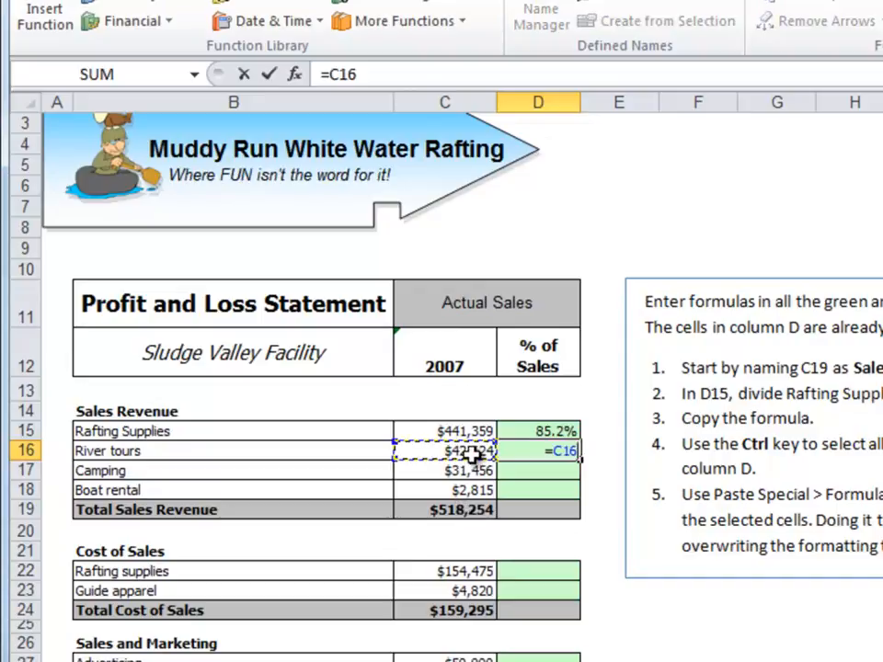
text(/)
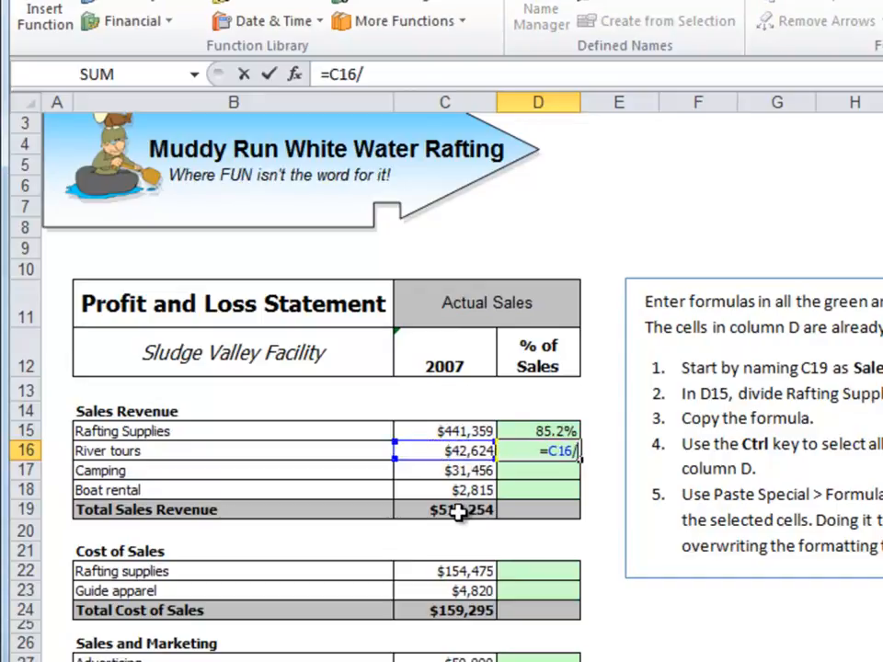
click(458, 510)
key(Return)
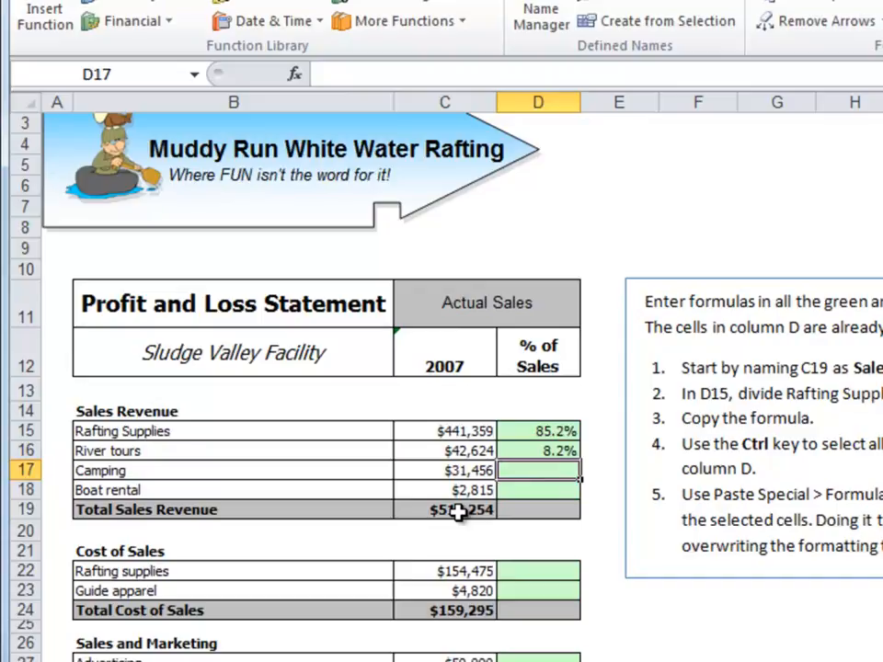
Step: Enter =C17/C19 in D17 to calculate the Camping share of total sales revenue
text(=)
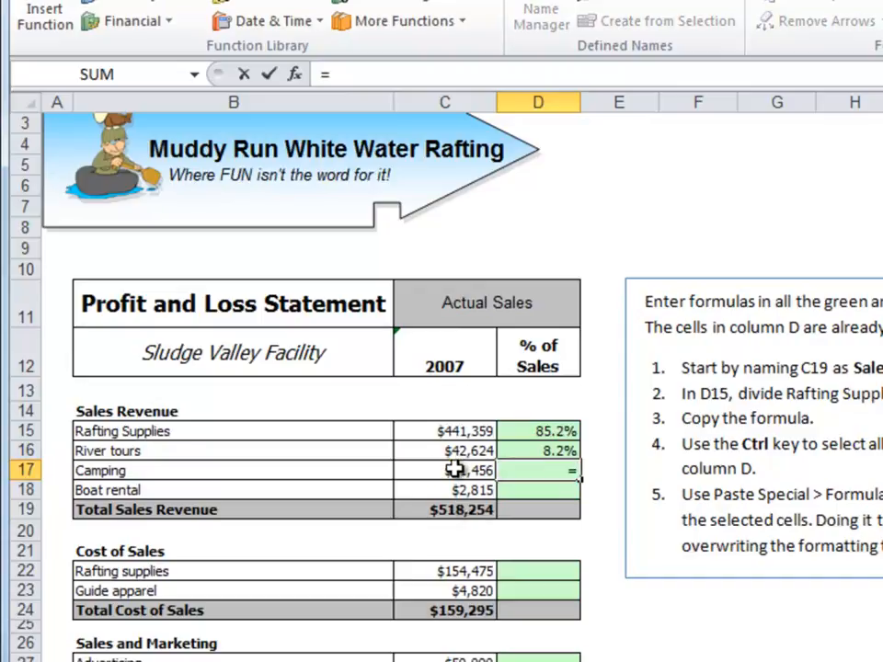
click(455, 470)
text(/)
click(443, 512)
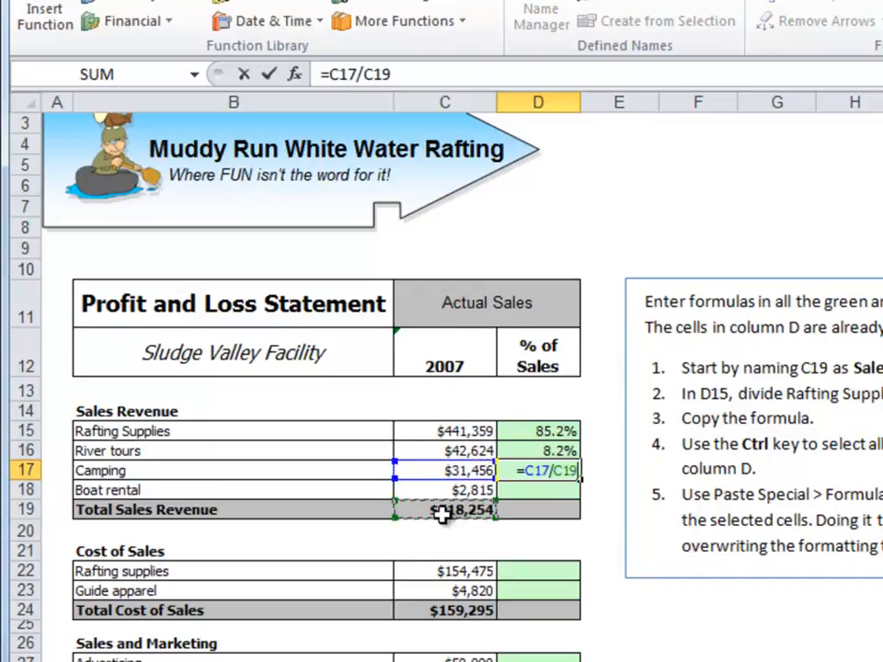
key(Return)
text(=)
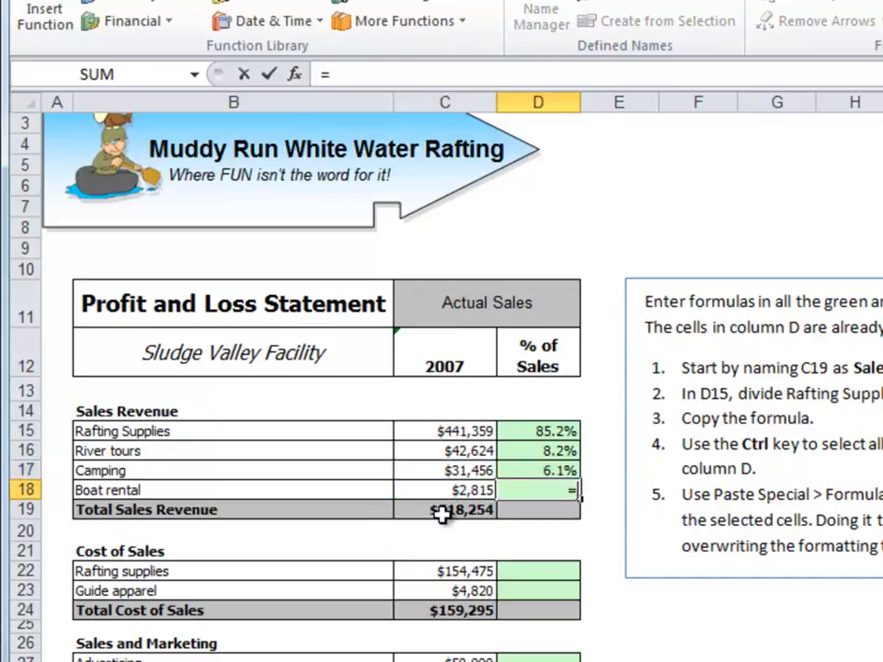
click(446, 491)
text(/)
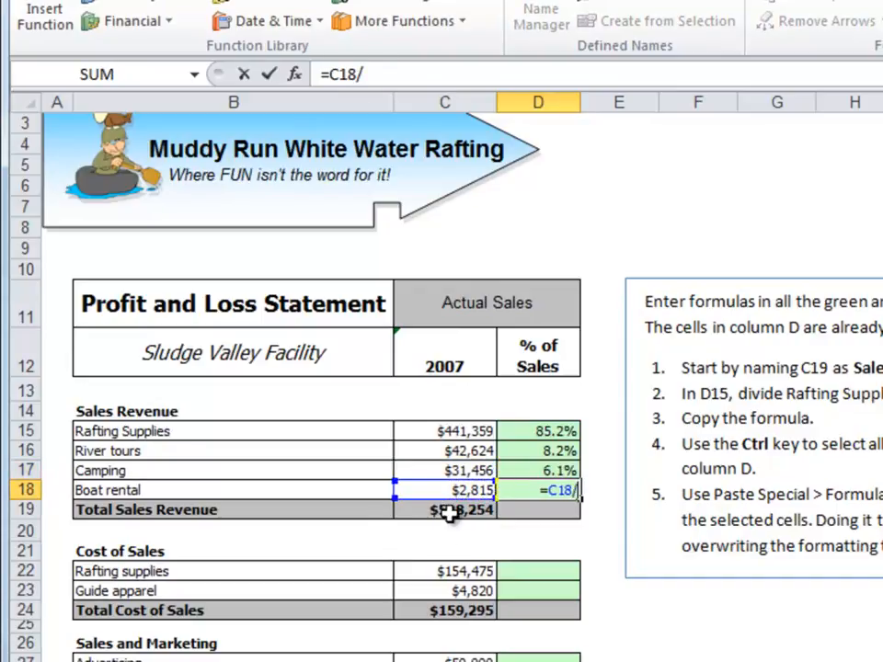
click(451, 516)
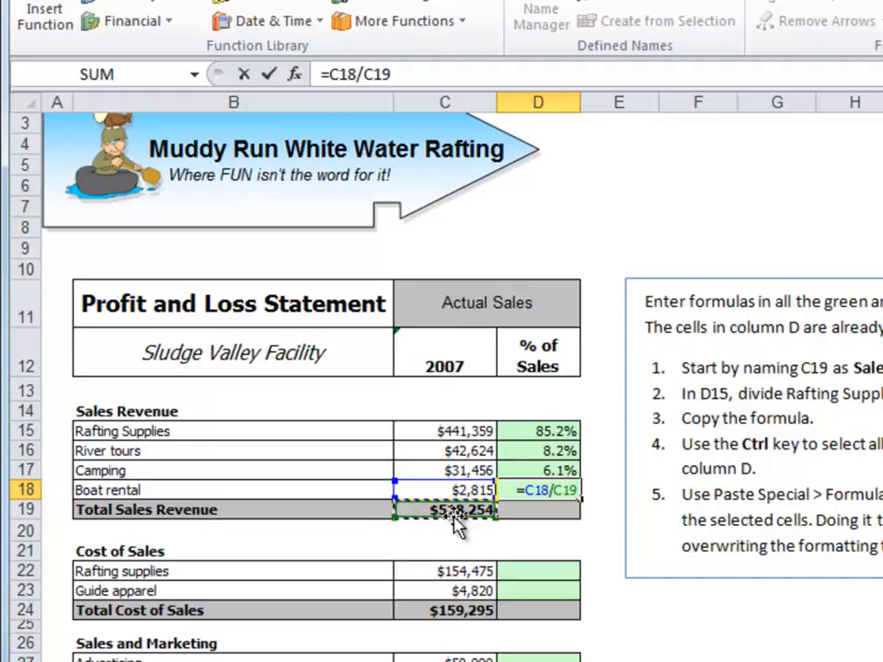
key(Escape)
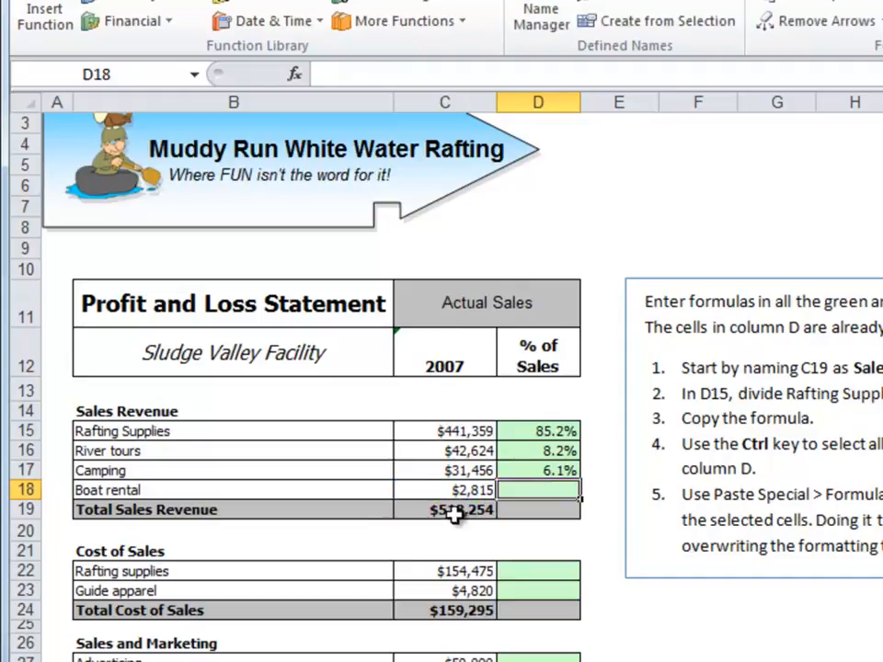
Step: Clear the percentage formulas from D15:D18 and select D15
drag(536, 434, 548, 481)
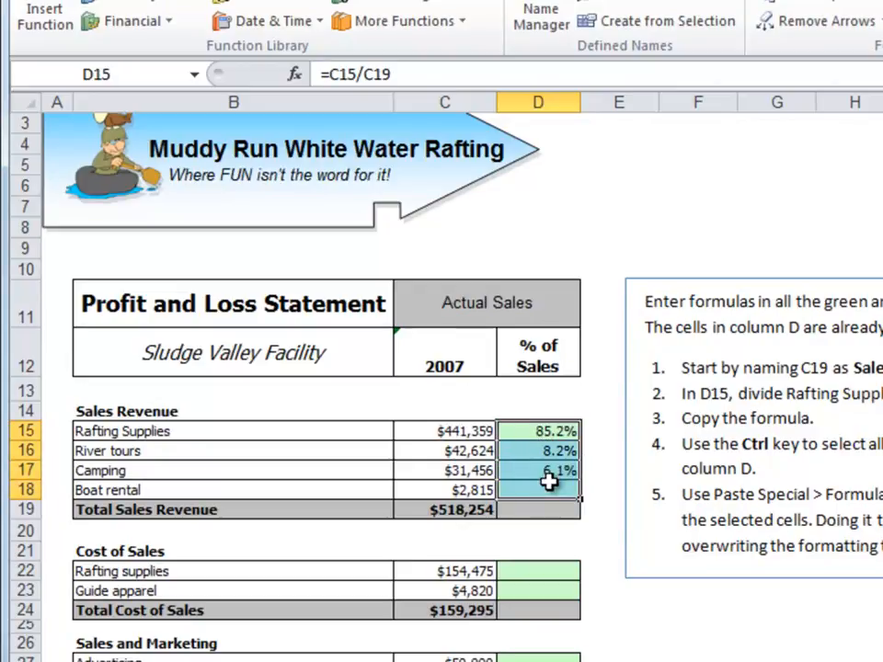
key(Delete)
click(555, 436)
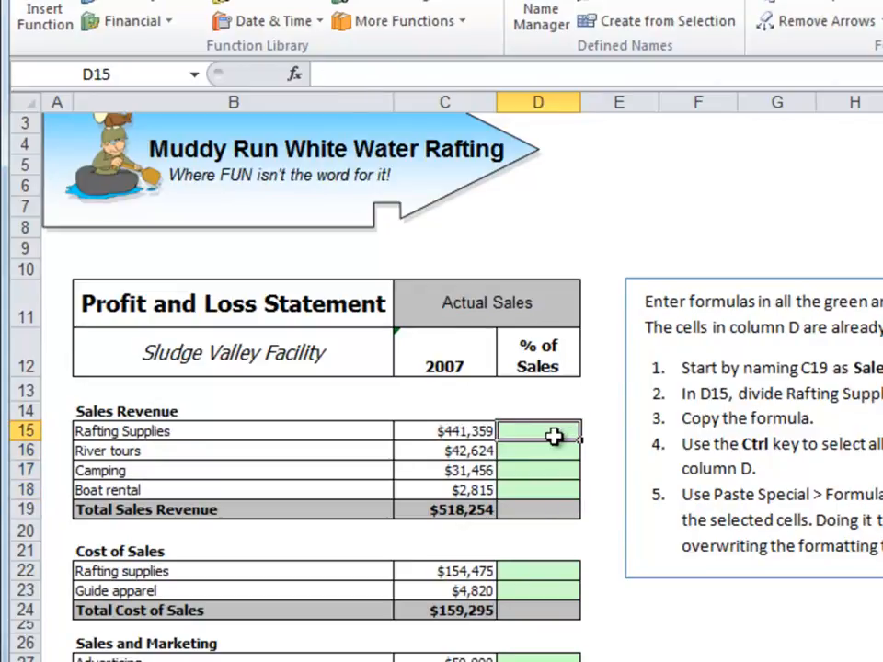
Step: Name the Total Sales Revenue cell C19 "sales" and select an empty cell
click(457, 510)
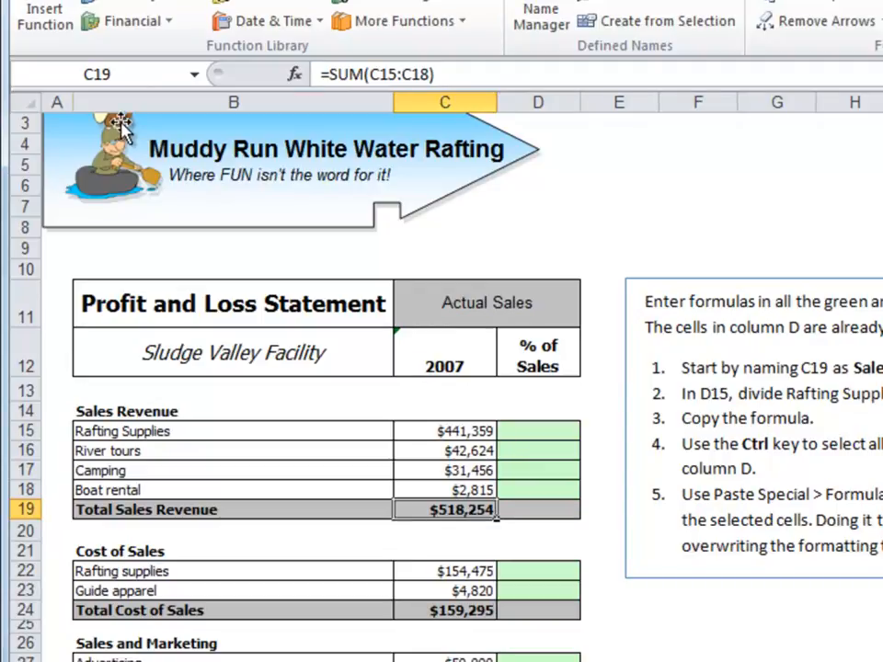
click(113, 75)
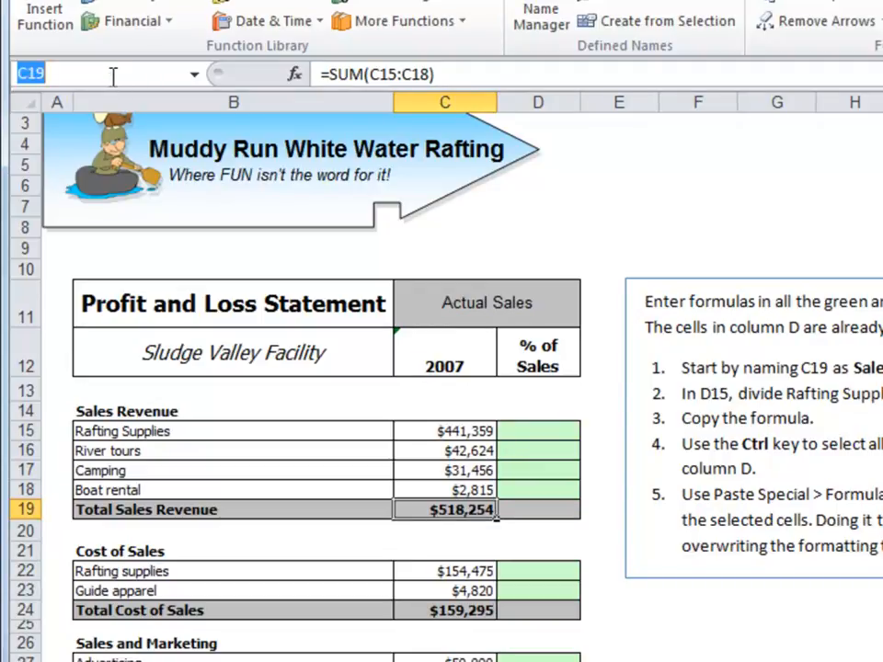
text(sales)
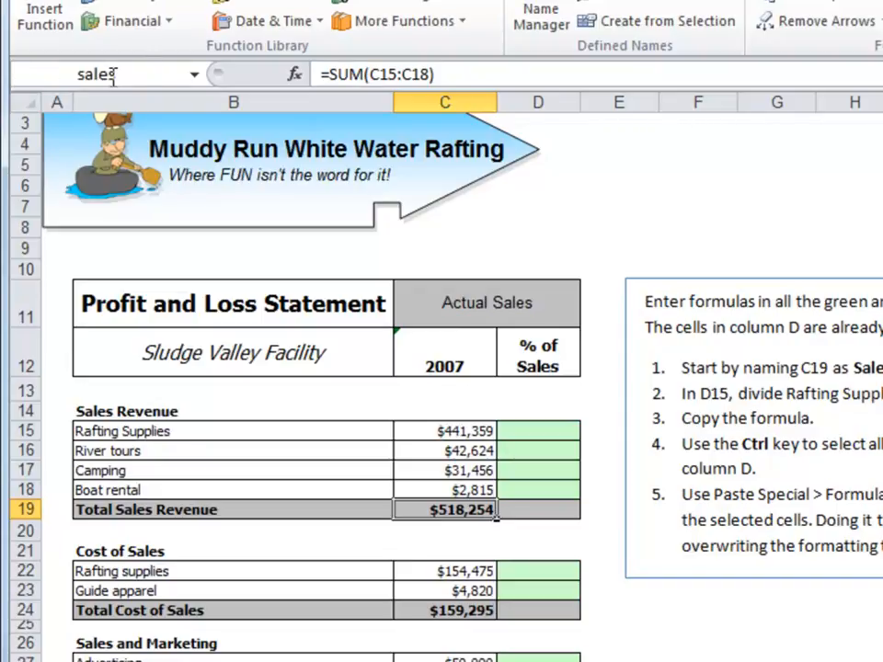
key(Return)
click(778, 220)
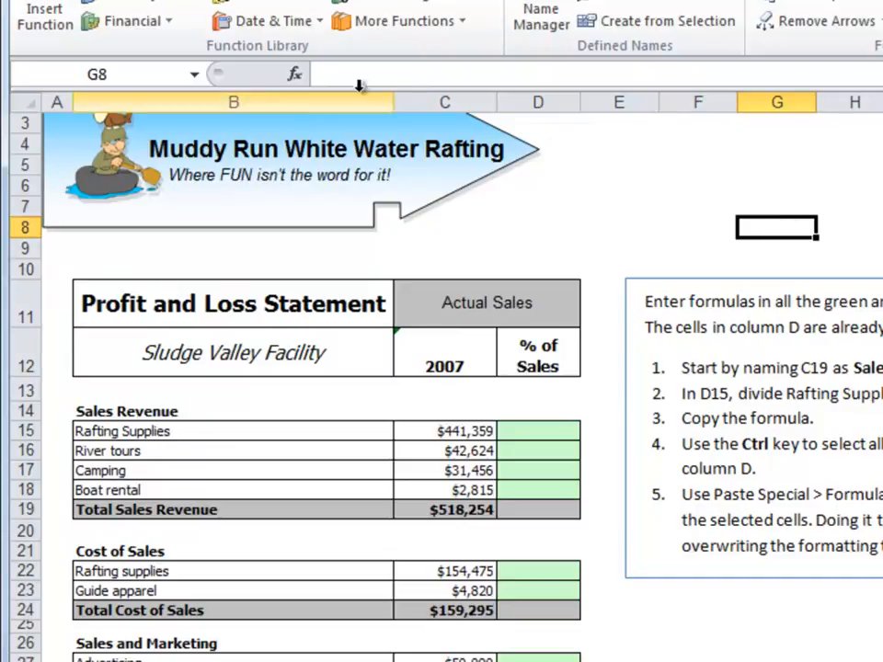
Step: Jump to the named cell sales to check that the name refers to Total Sales Revenue in C19
click(194, 75)
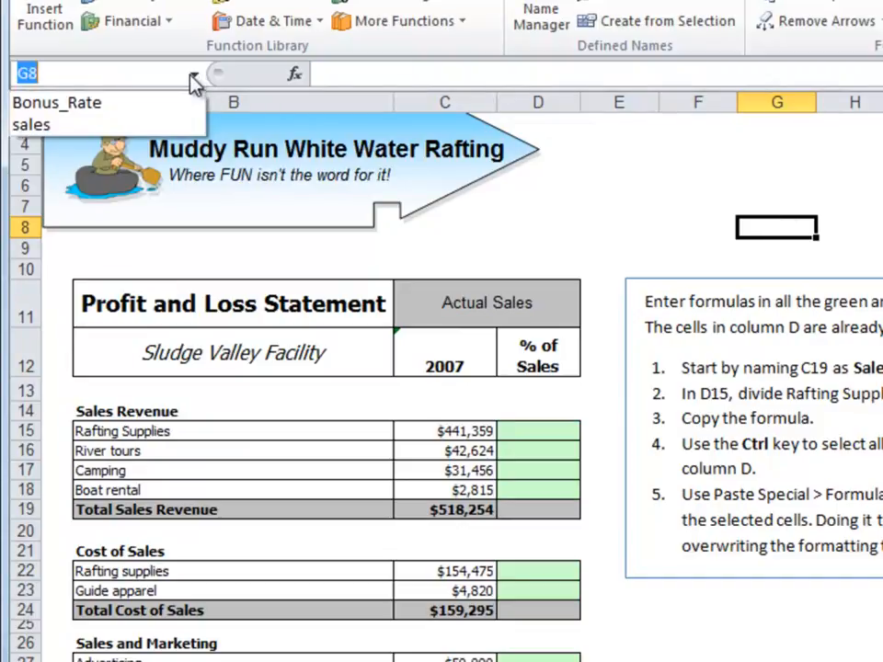
click(32, 126)
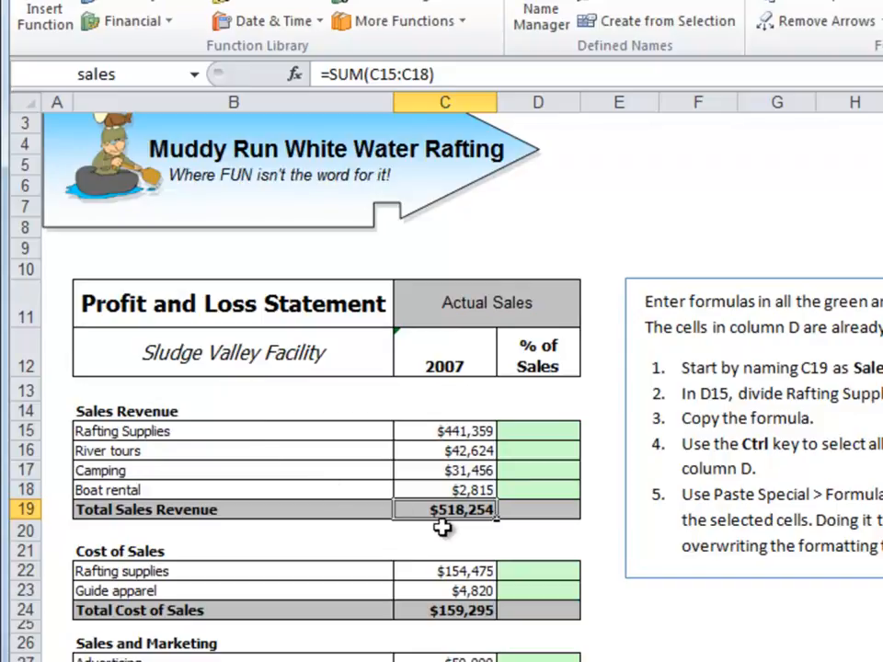
click(630, 249)
click(446, 508)
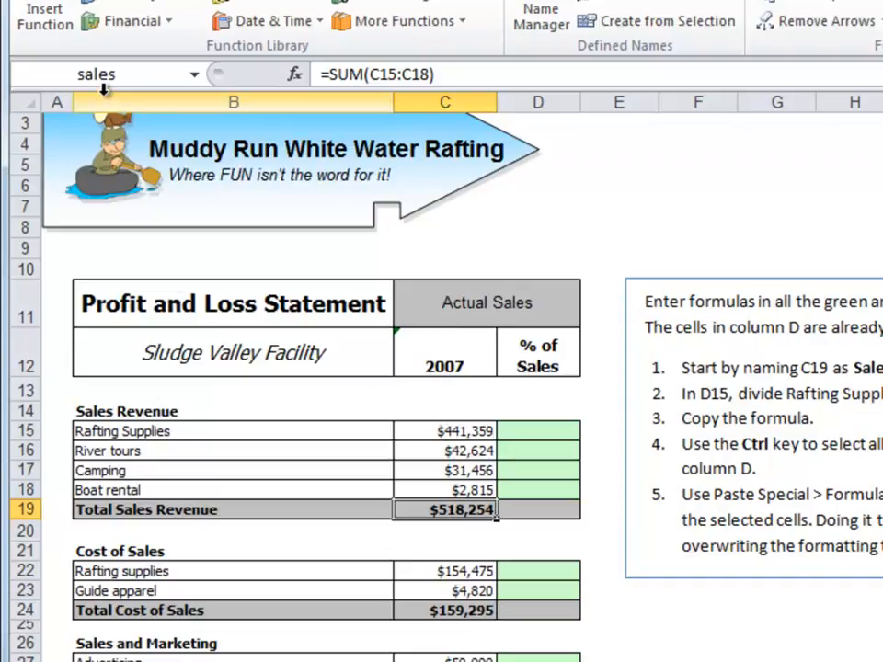
Step: Enter =C15/sales in D15 to calculate the Rafting Supplies share of total sales revenue
click(541, 431)
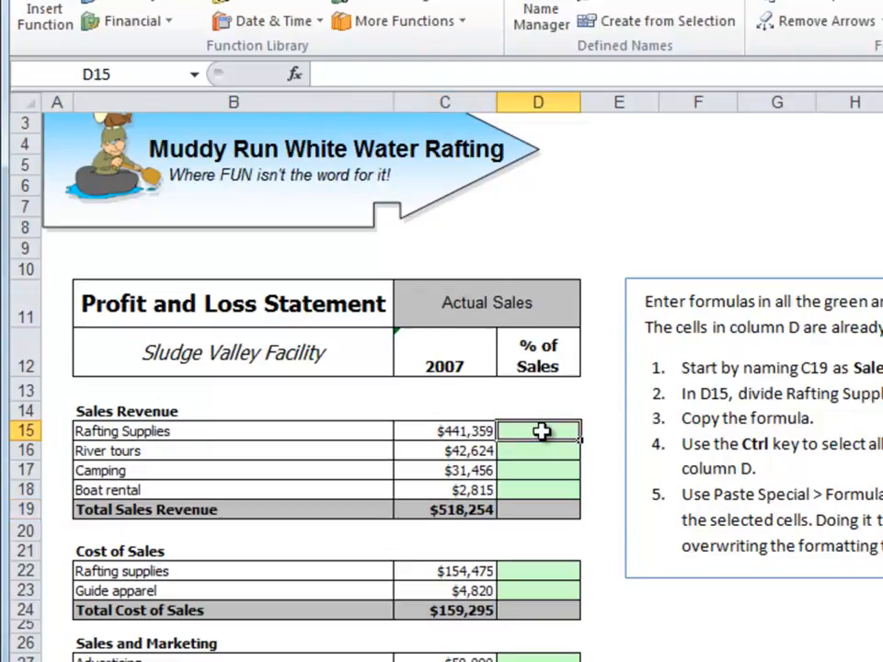
text(=)
click(467, 431)
text(/sales)
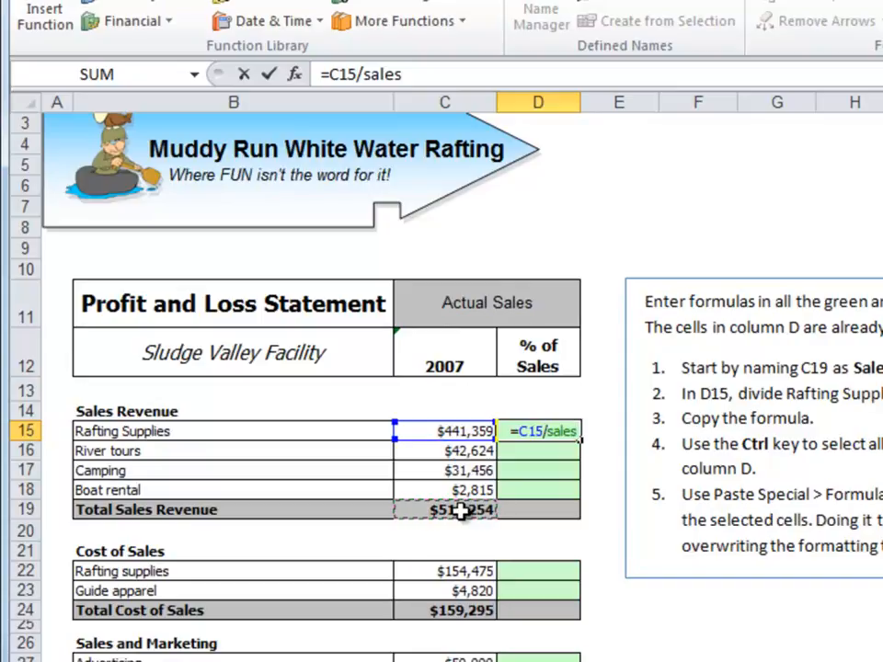
key(ctrl+Return)
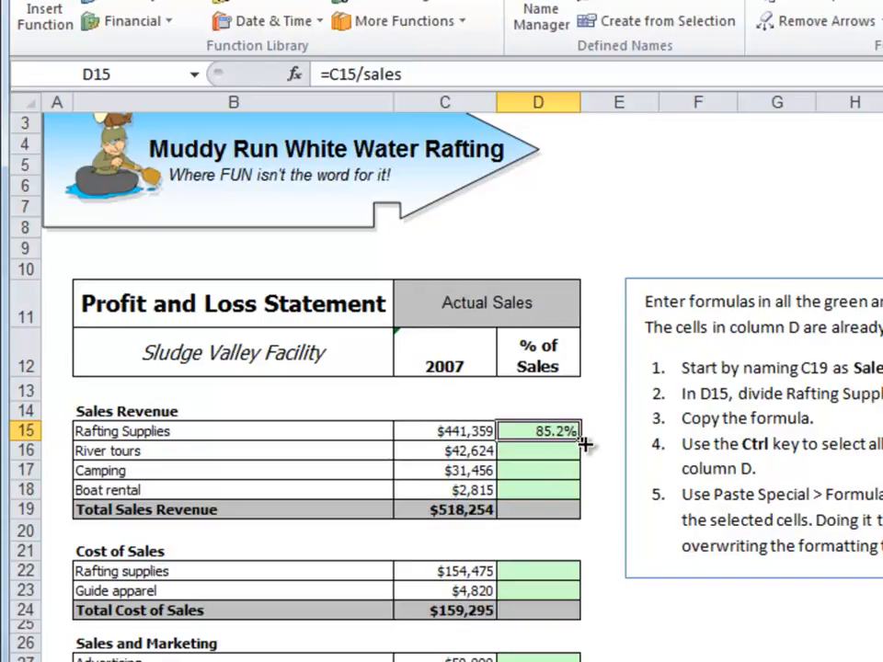
Step: Fill the D15 formula down through D19 using the Fill Without Formatting option
drag(581, 442, 574, 520)
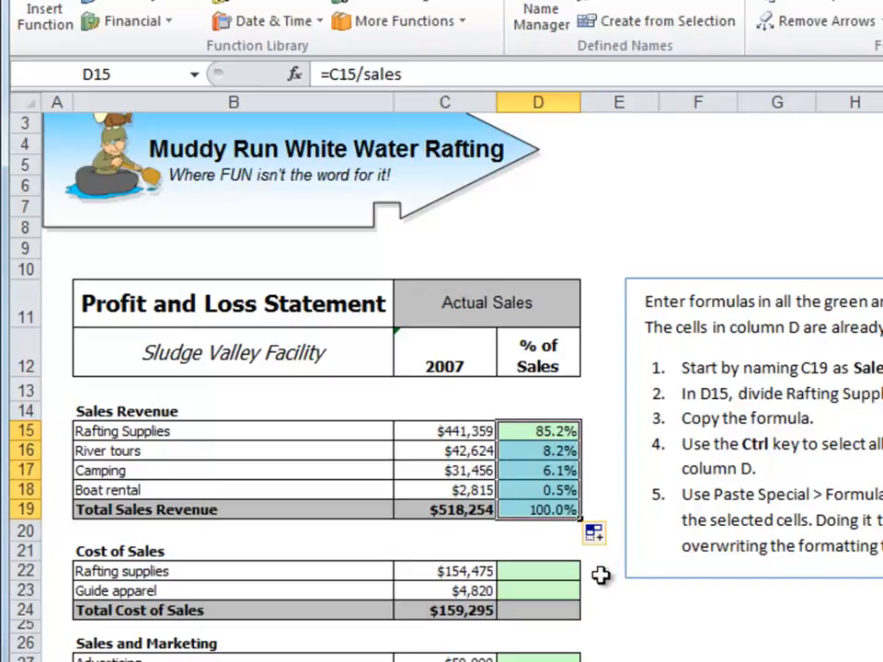
click(480, 531)
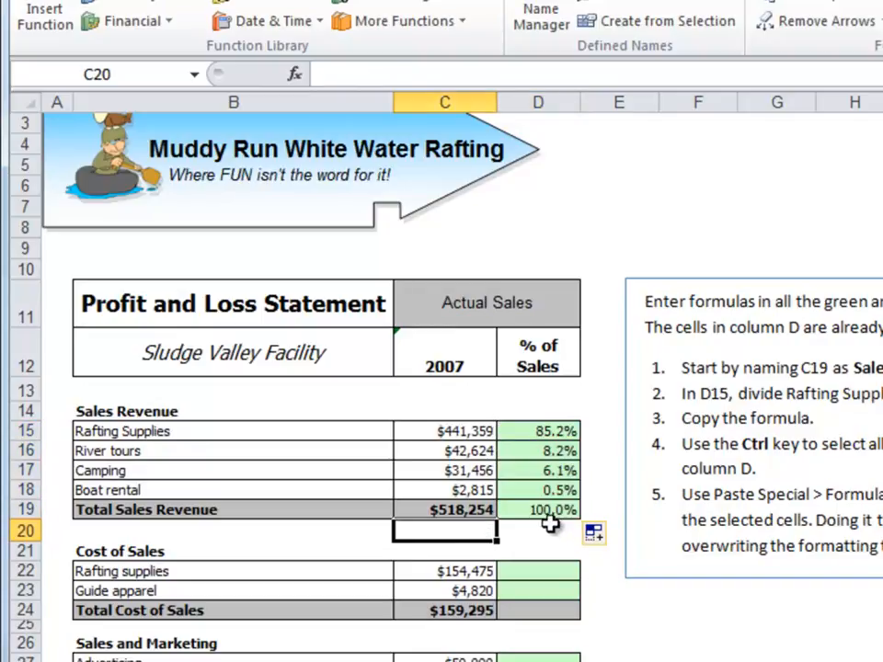
click(597, 539)
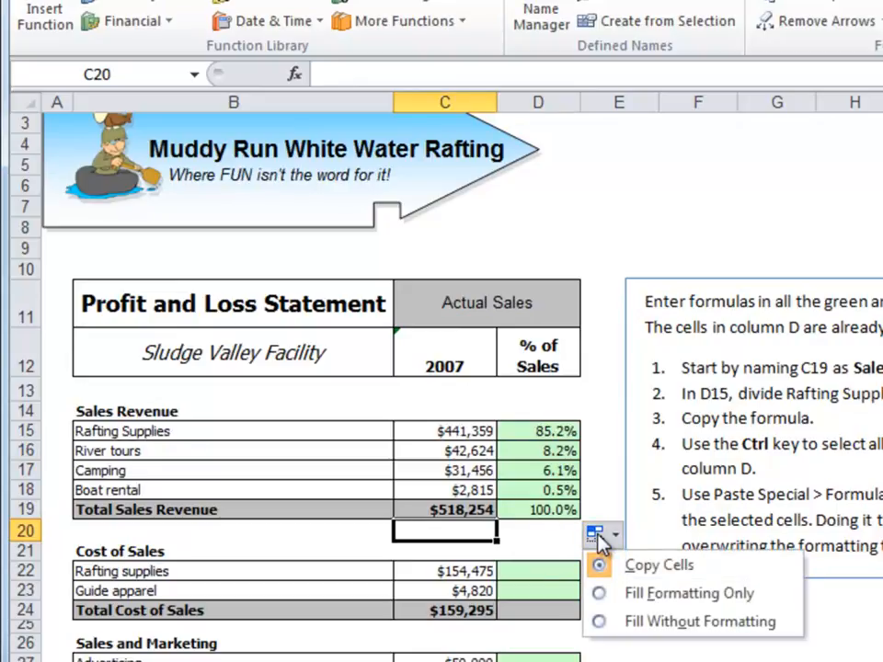
click(599, 622)
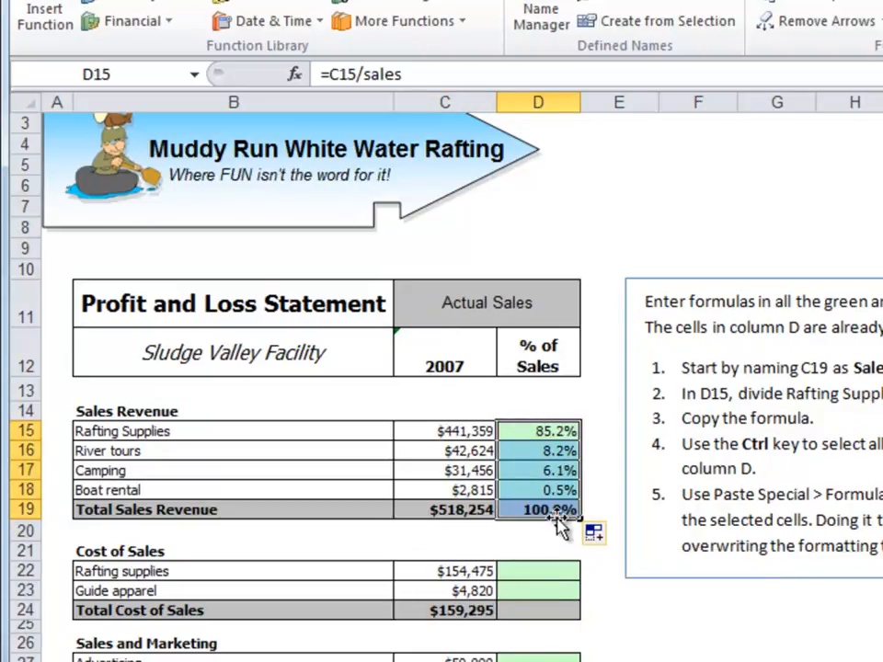
Step: Examine the cost and marketing amounts in column C that are divided by Total Sales Revenue in C19
click(481, 512)
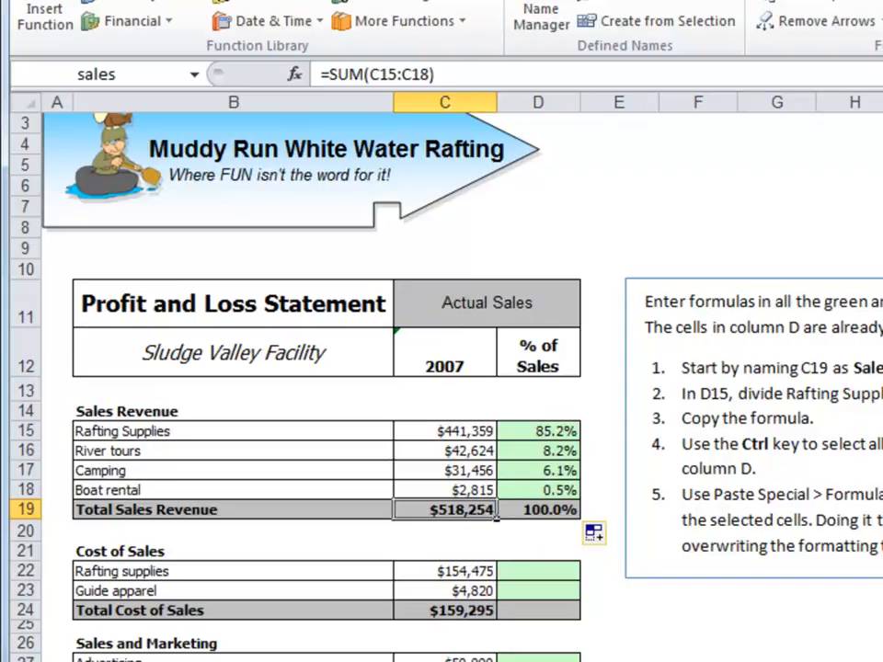
scroll(331, 387, down, 4)
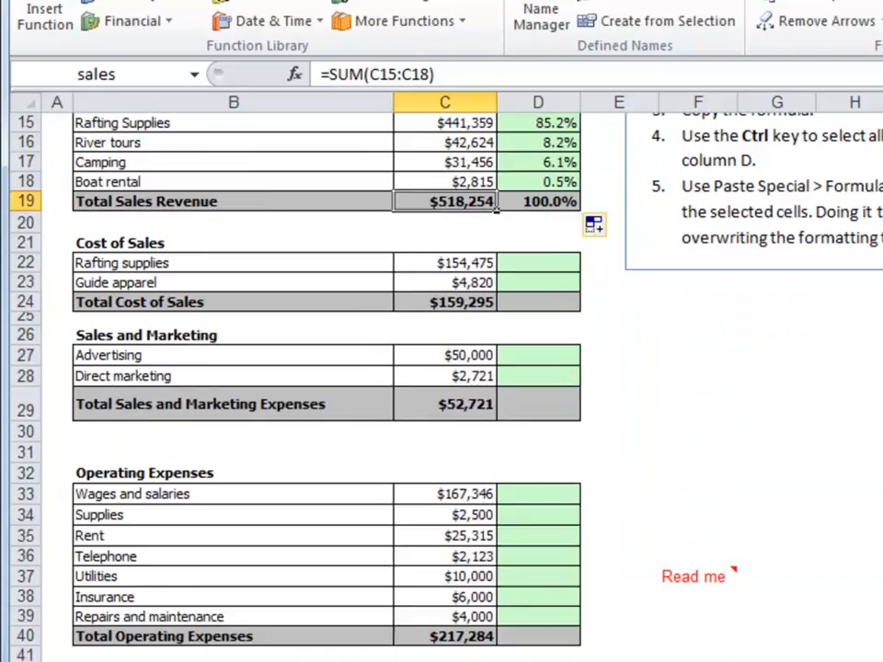
scroll(550, 294, up, 1)
click(550, 294)
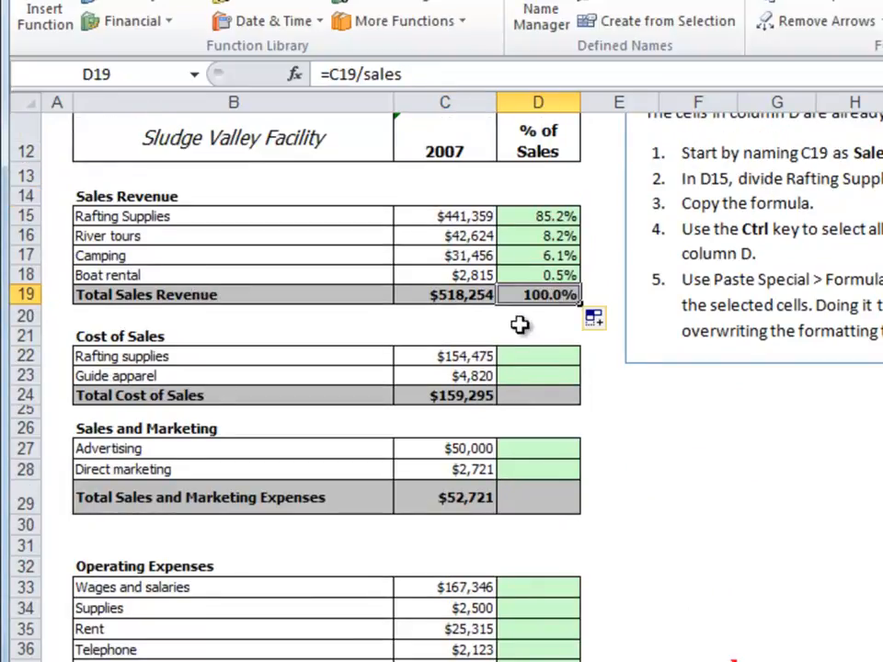
click(465, 358)
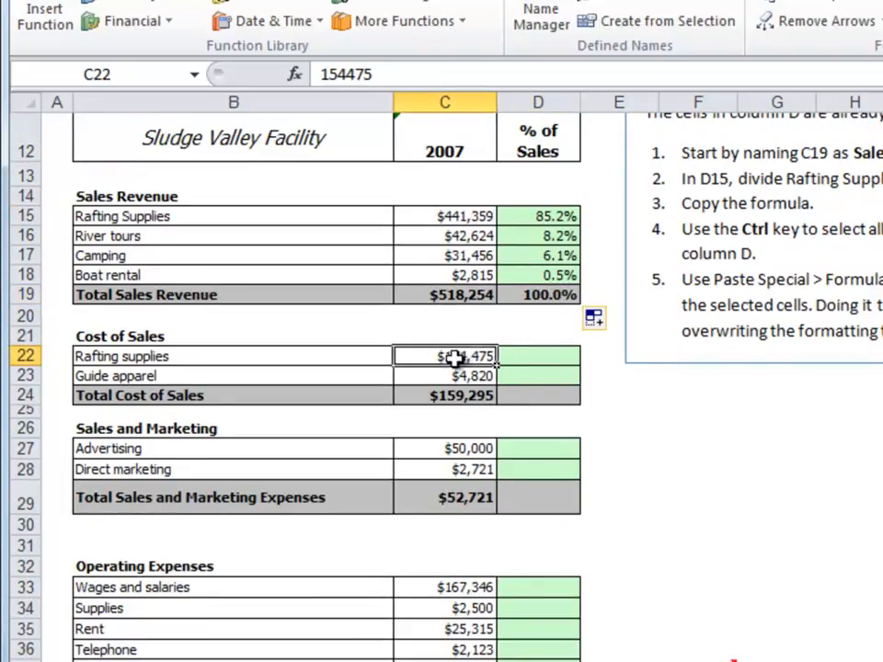
click(464, 295)
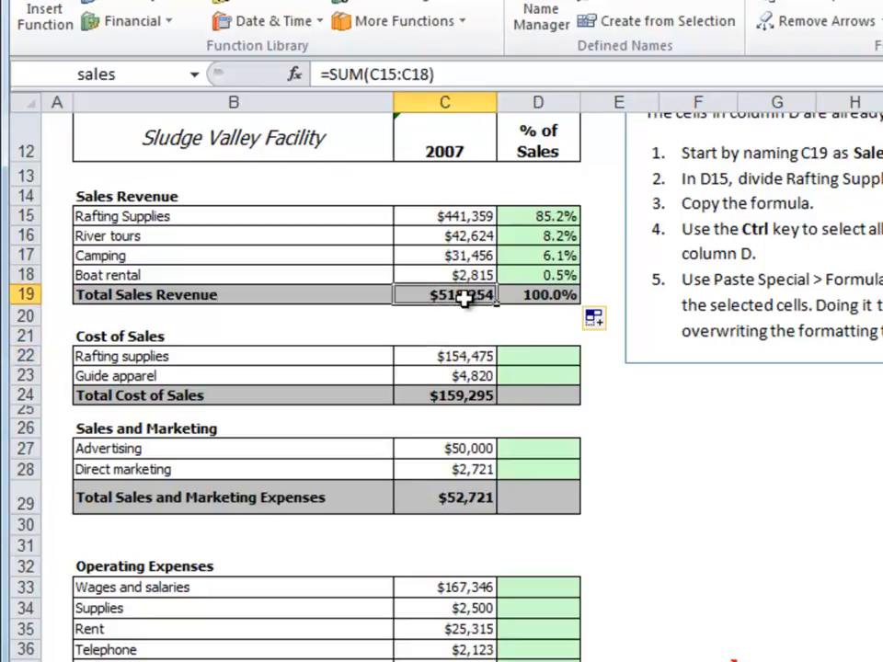
click(464, 377)
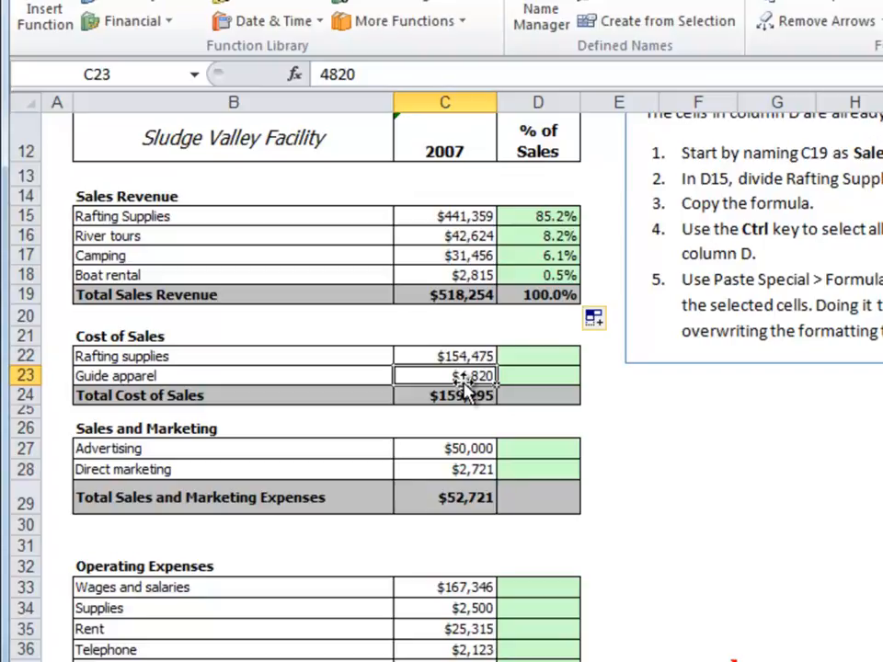
click(466, 296)
click(469, 445)
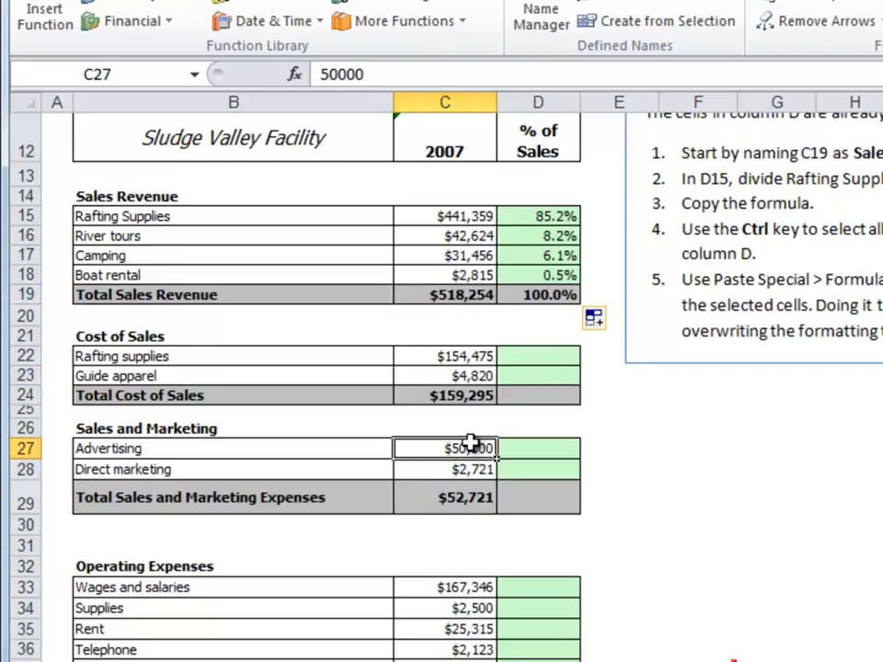
click(462, 296)
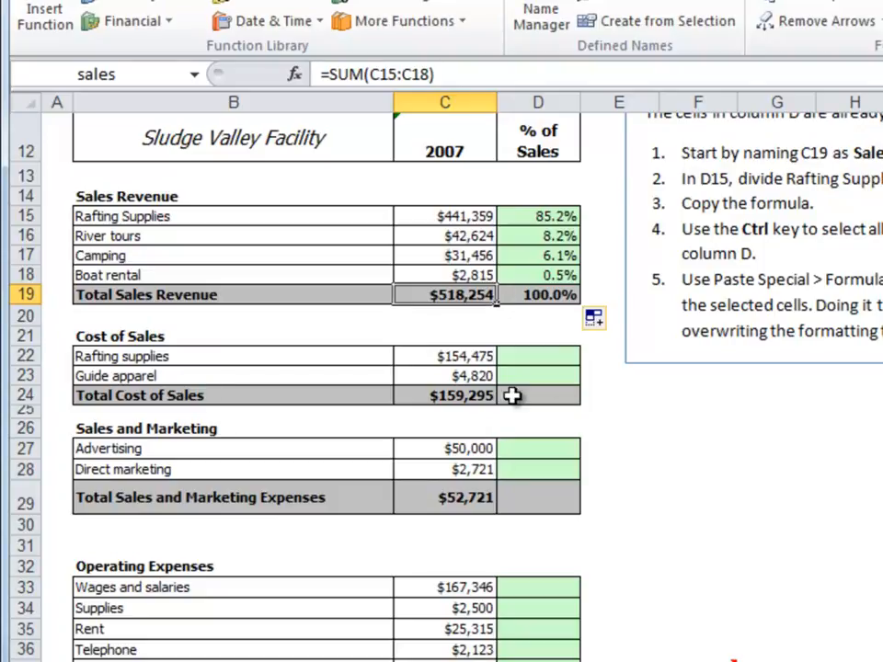
click(451, 301)
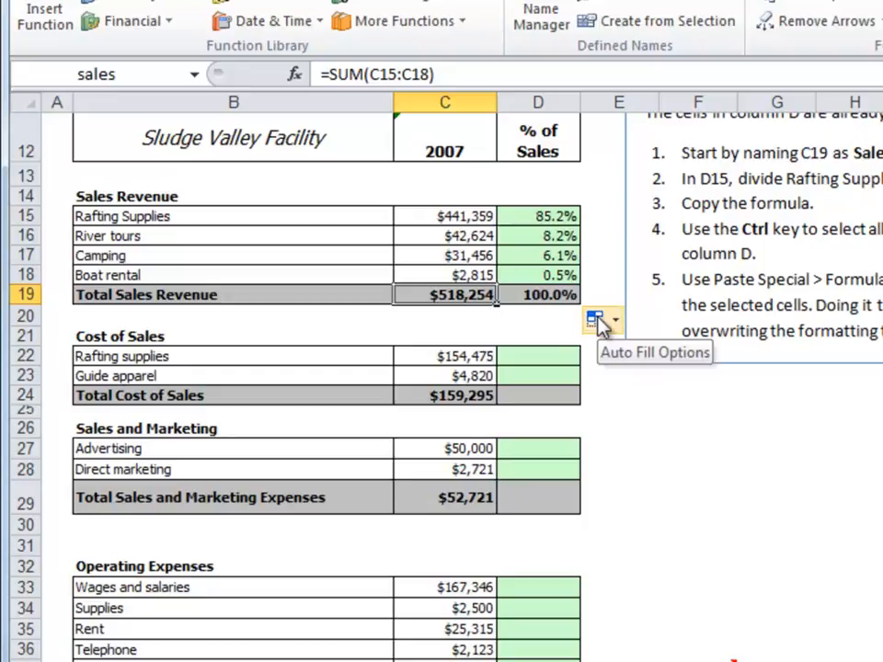
Step: Clear the filled percentage formulas from D16:D19
drag(557, 234, 557, 289)
key(Delete)
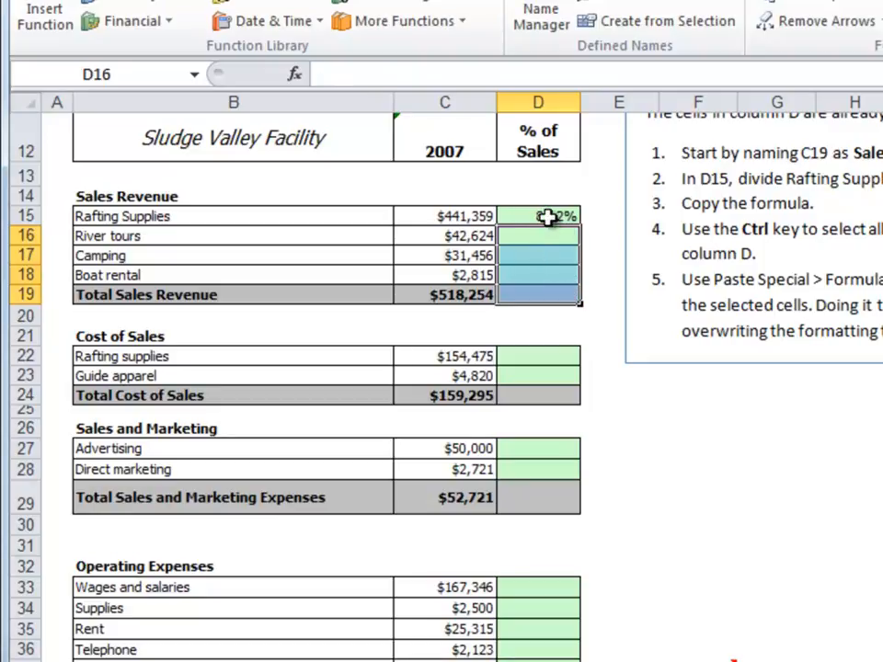
Step: Copy the D15 formula and select D16:D19, D22:D24, D27:D29, D33:D40, D44:D46 and D48 together as the destination
click(552, 219)
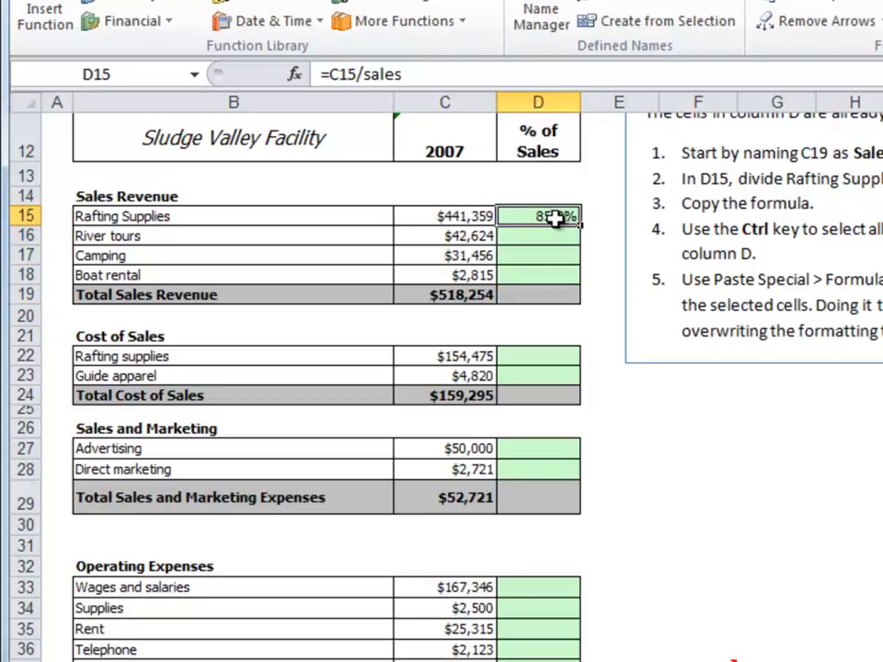
key(ctrl+c)
drag(523, 236, 527, 290)
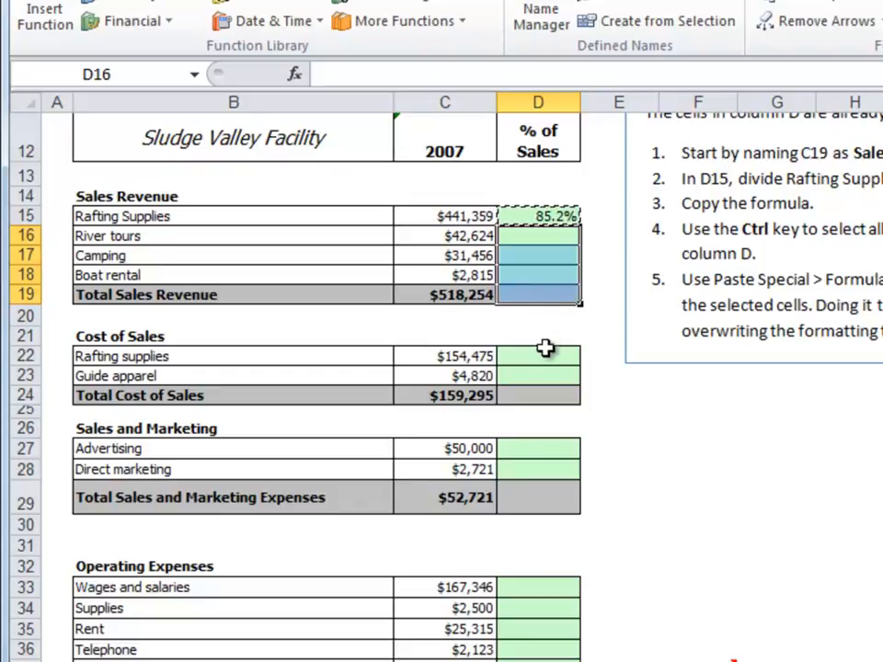
ctrl+drag(544, 355, 543, 395)
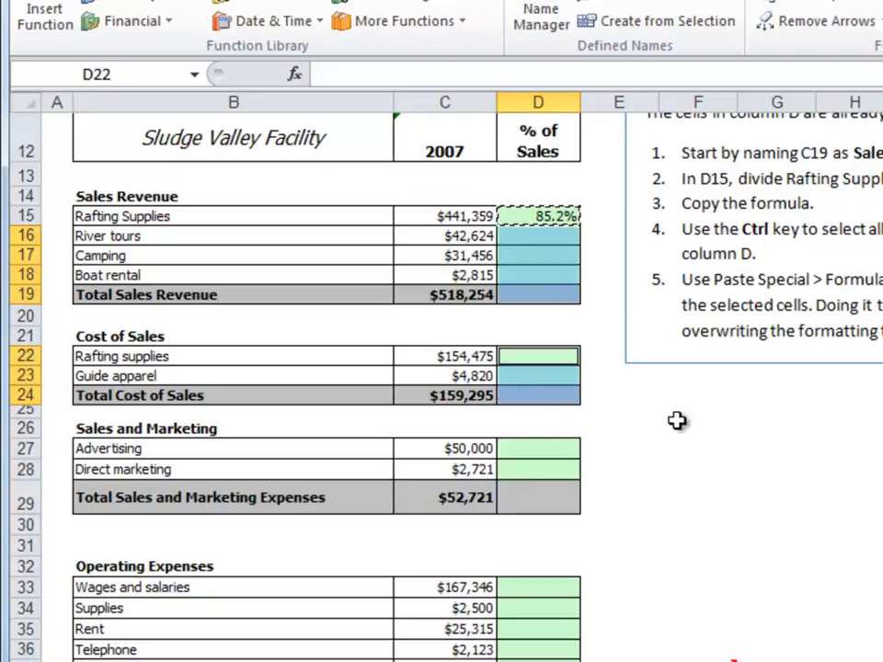
ctrl+drag(539, 447, 540, 498)
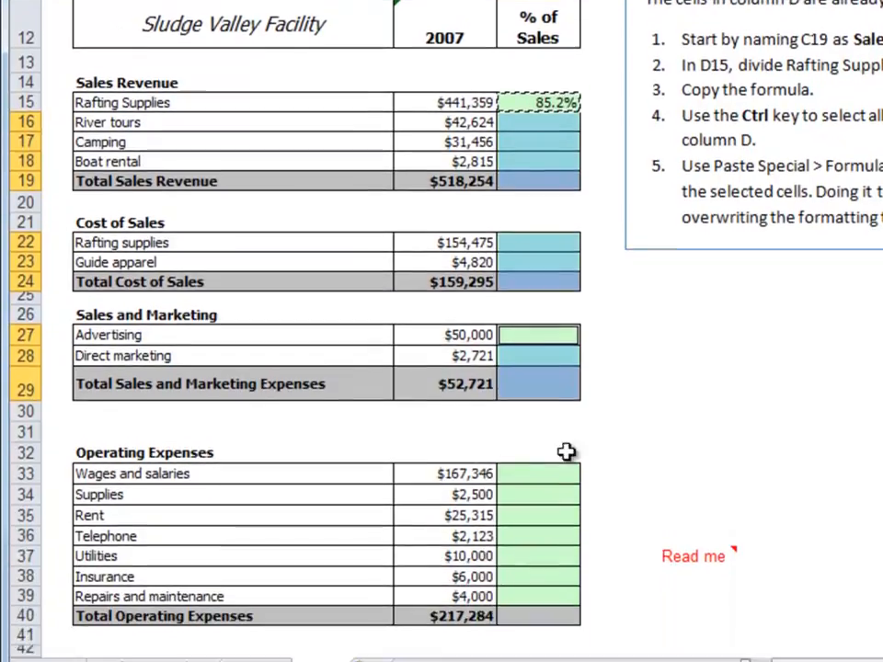
ctrl+drag(538, 586, 539, 607)
ctrl+drag(539, 442, 528, 555)
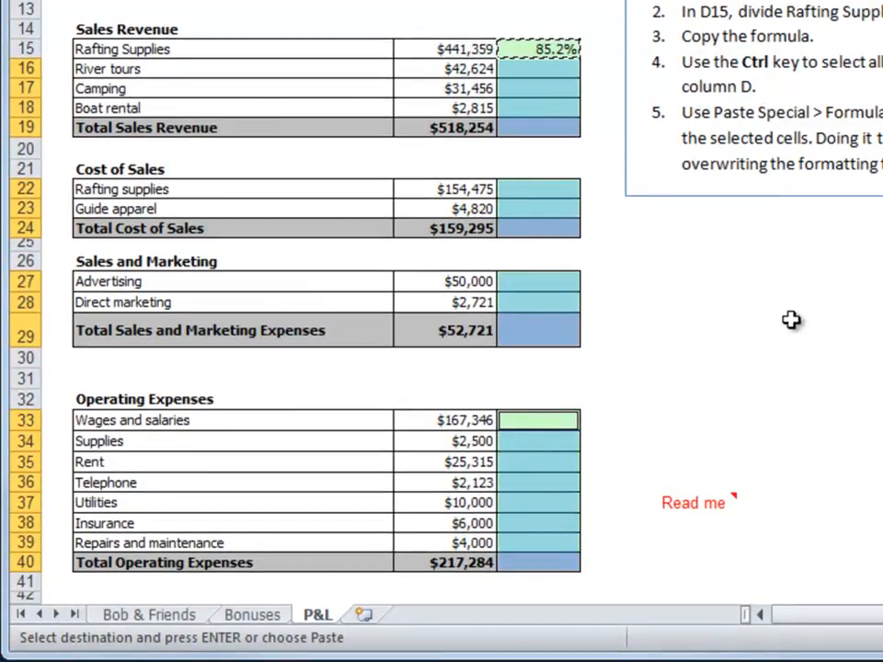
scroll(795, 298, down, 2)
scroll(795, 298, down, 3)
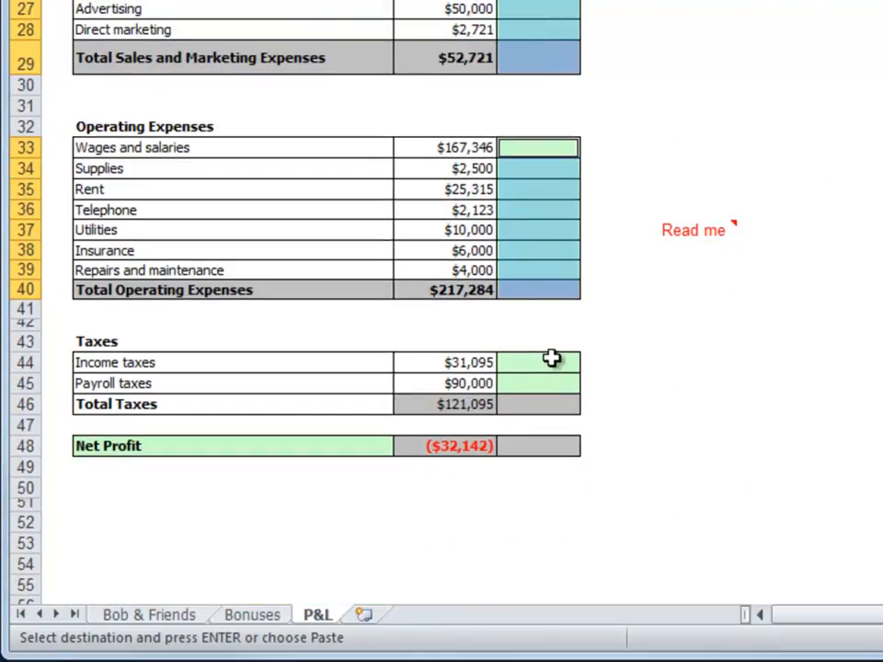
ctrl+drag(547, 363, 541, 409)
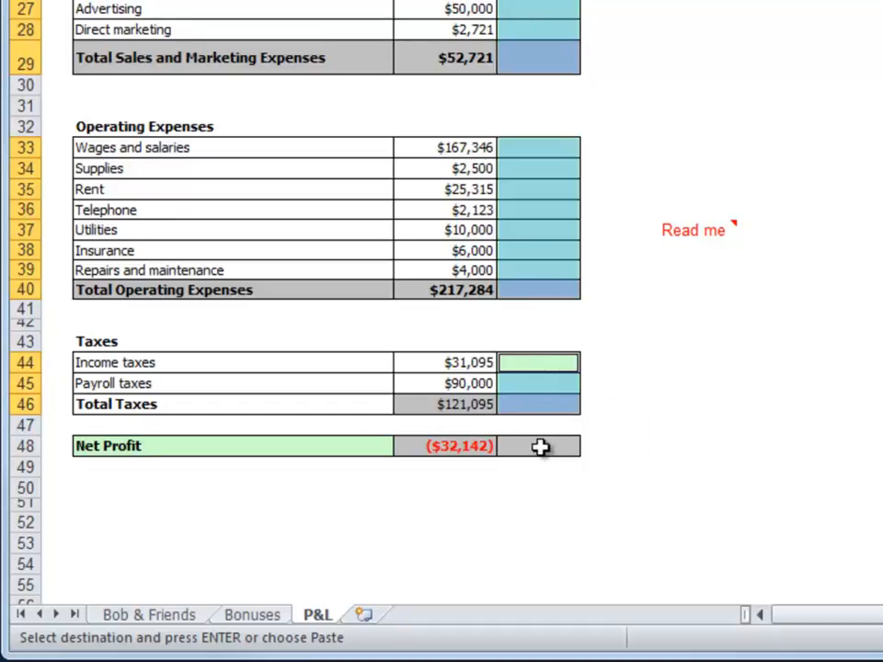
click(540, 447)
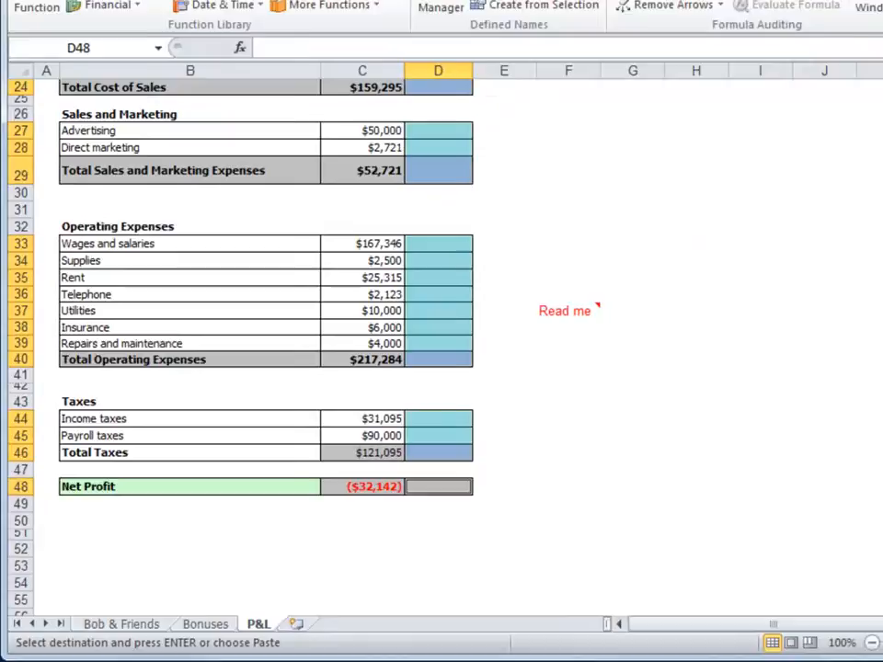
Step: Paste only the copied formula into the selected column D cells, keeping their formatting, and deselect the range
drag(869, 432, 861, 258)
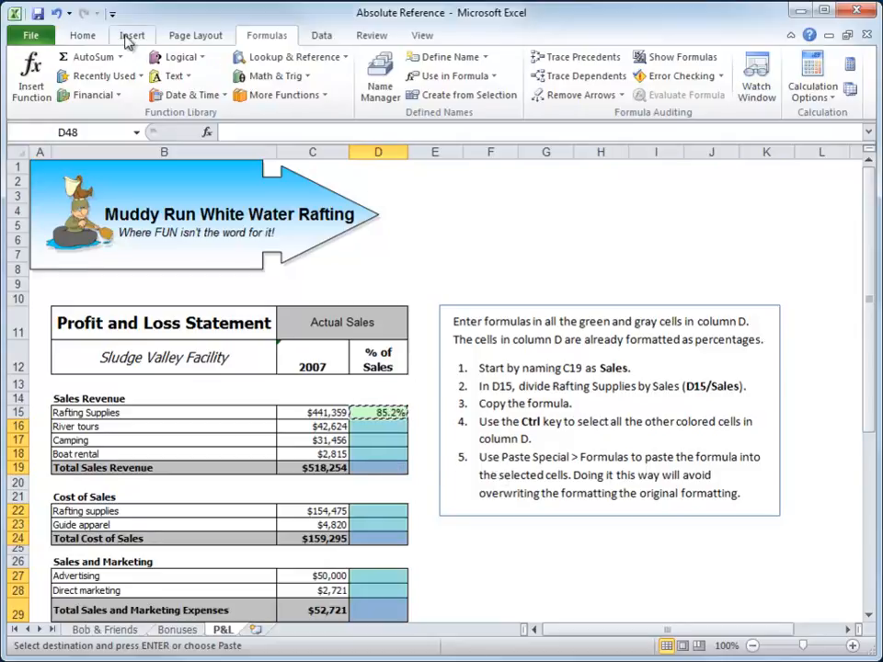
click(81, 37)
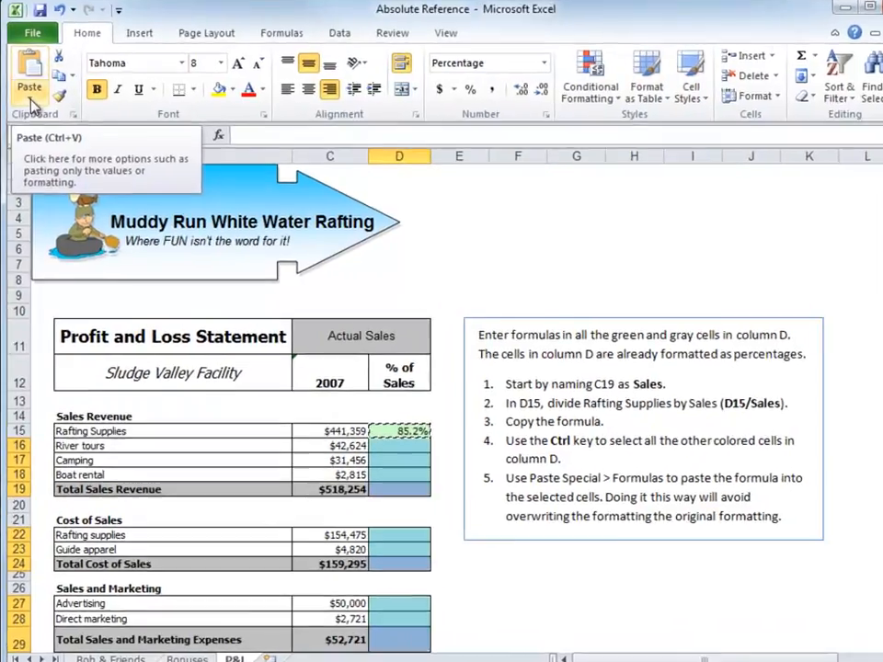
click(28, 99)
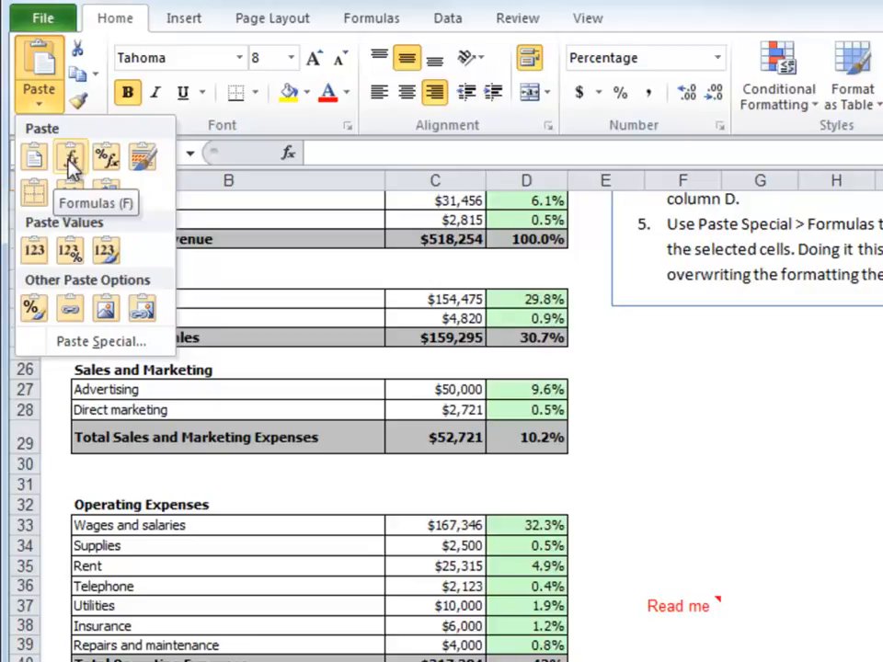
click(72, 161)
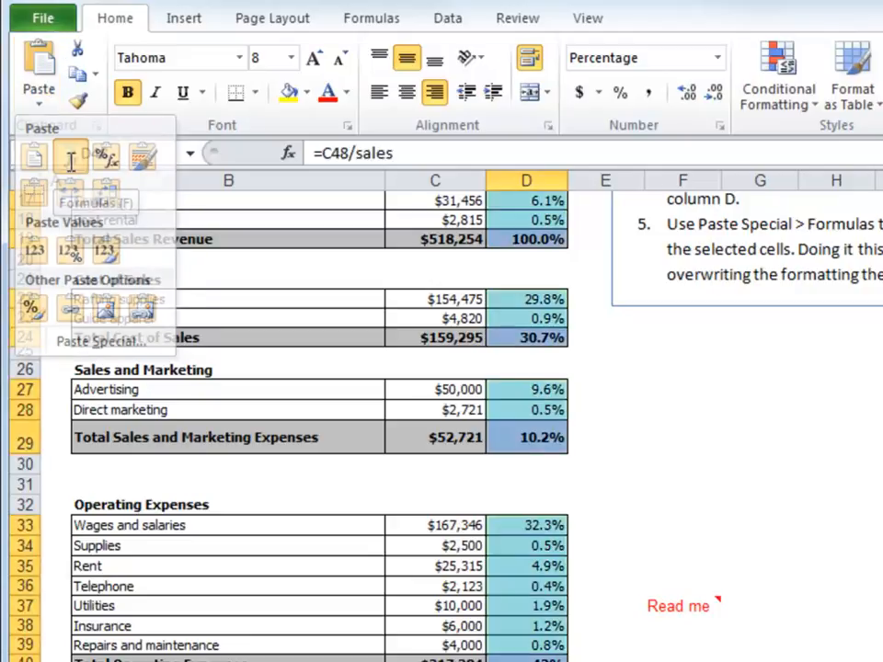
click(637, 430)
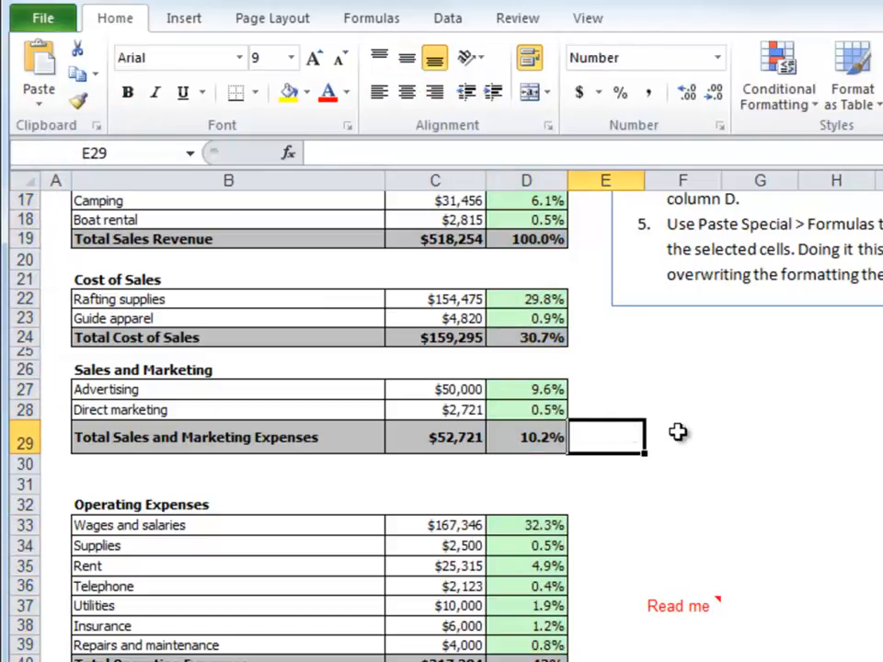